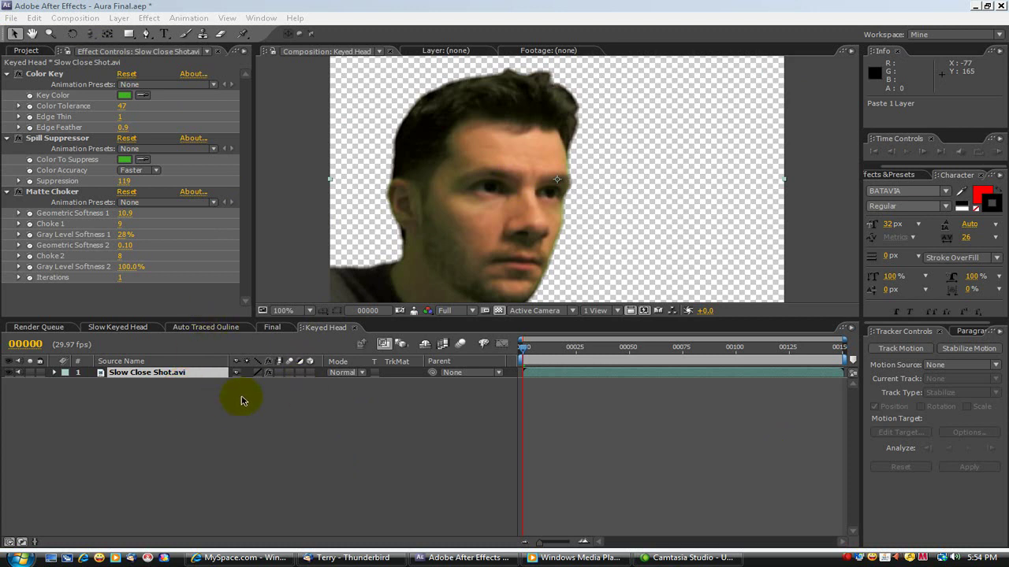
# Preview the opening frames of the keyed head and compare the Slow Close Shot.avi layer with and without its effects.
pyautogui.click(525, 352)
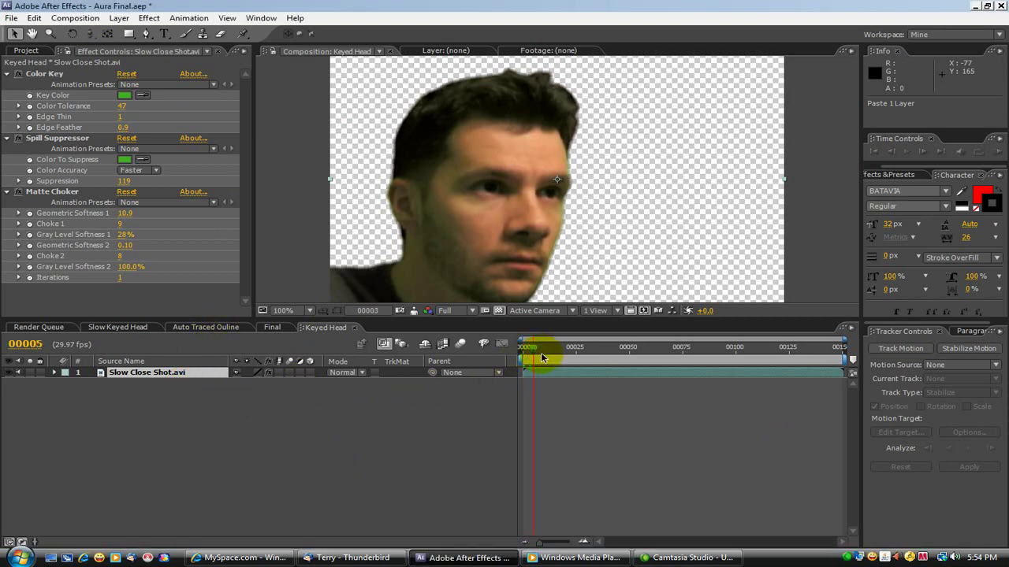
pyautogui.click(513, 362)
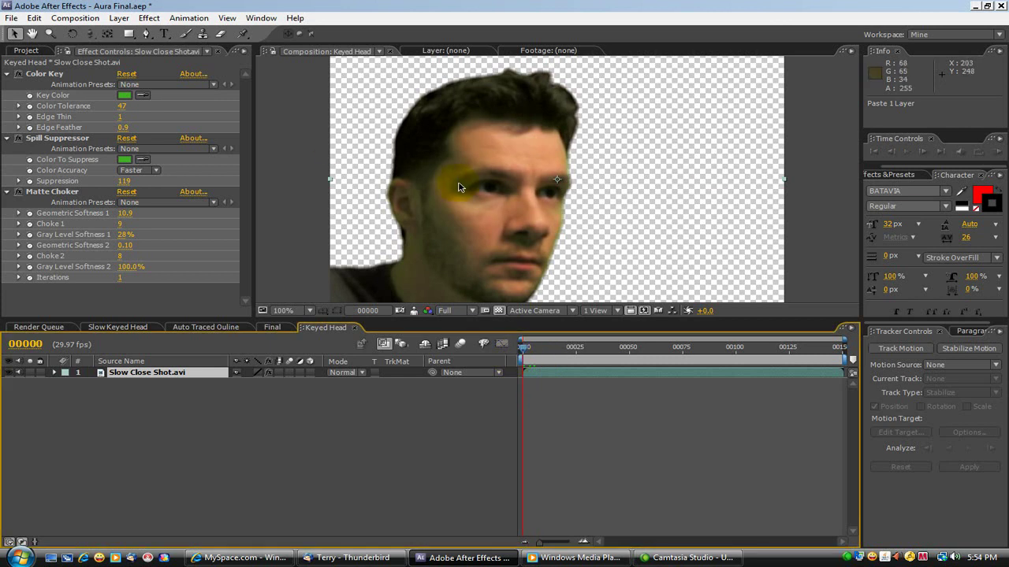
pyautogui.click(268, 373)
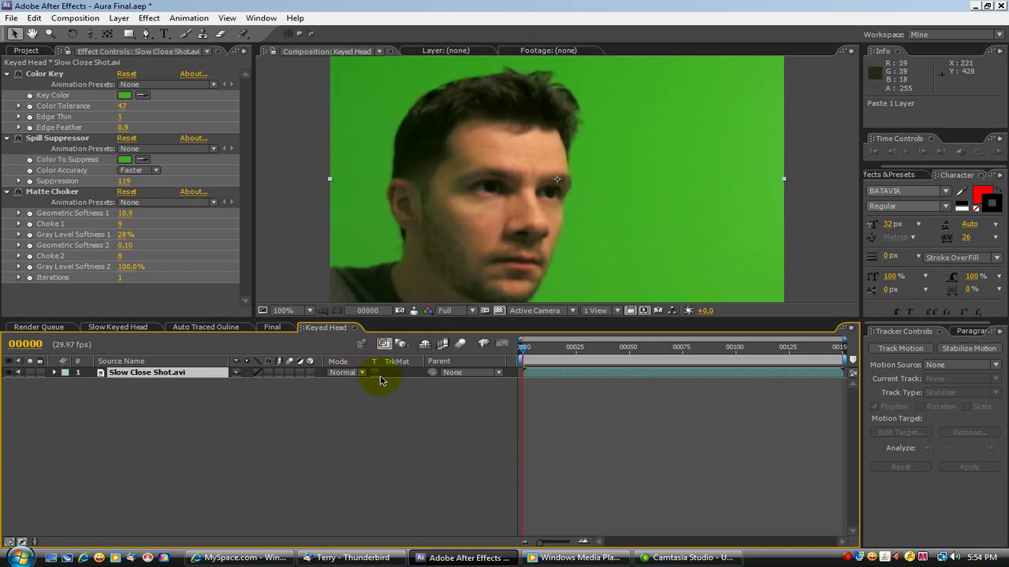
pyautogui.click(272, 374)
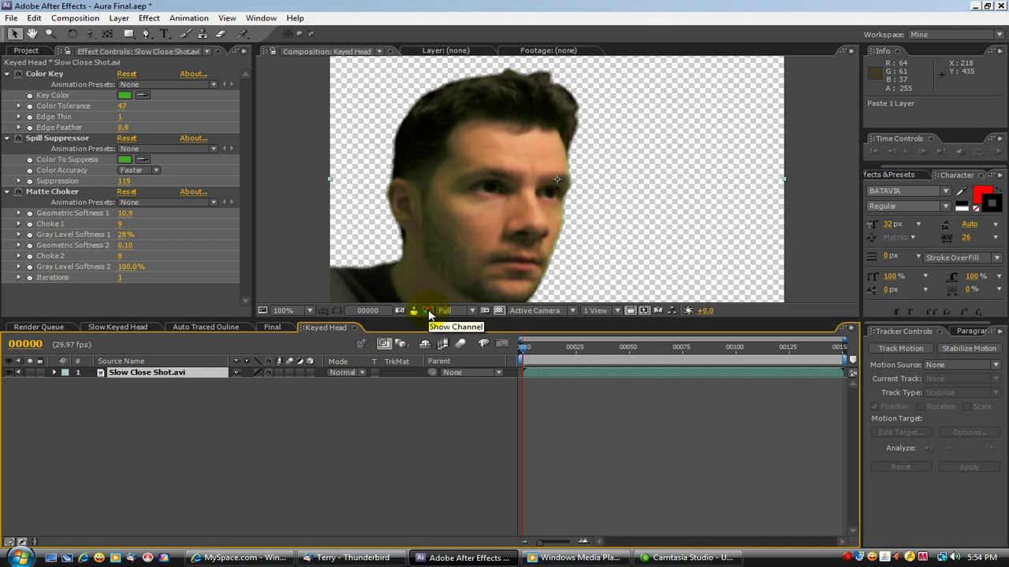
# Inspect the keyed head's Alpha channel in the composition view and return the display to RGB.
pyautogui.click(427, 311)
pyautogui.click(445, 377)
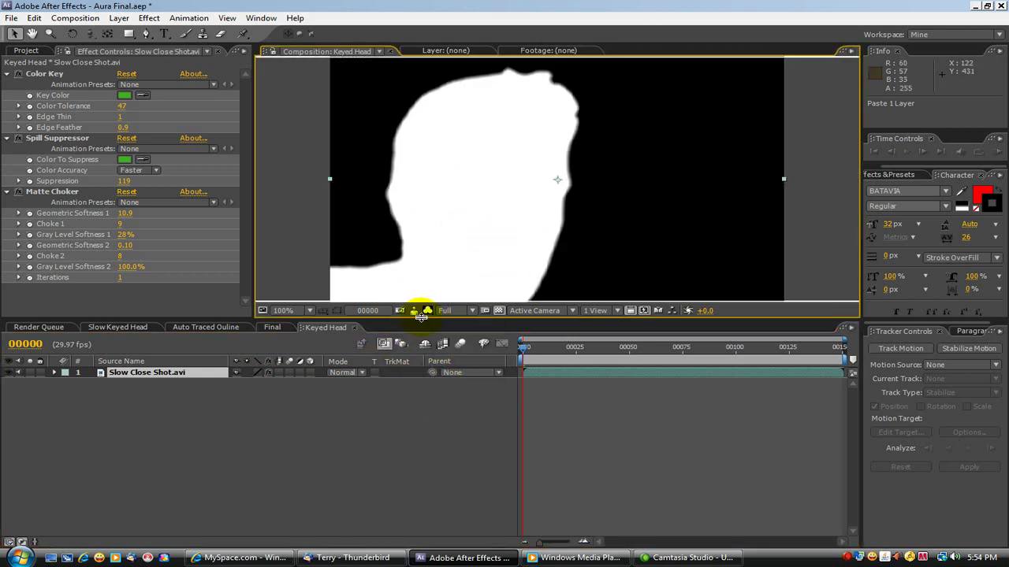
pyautogui.click(430, 314)
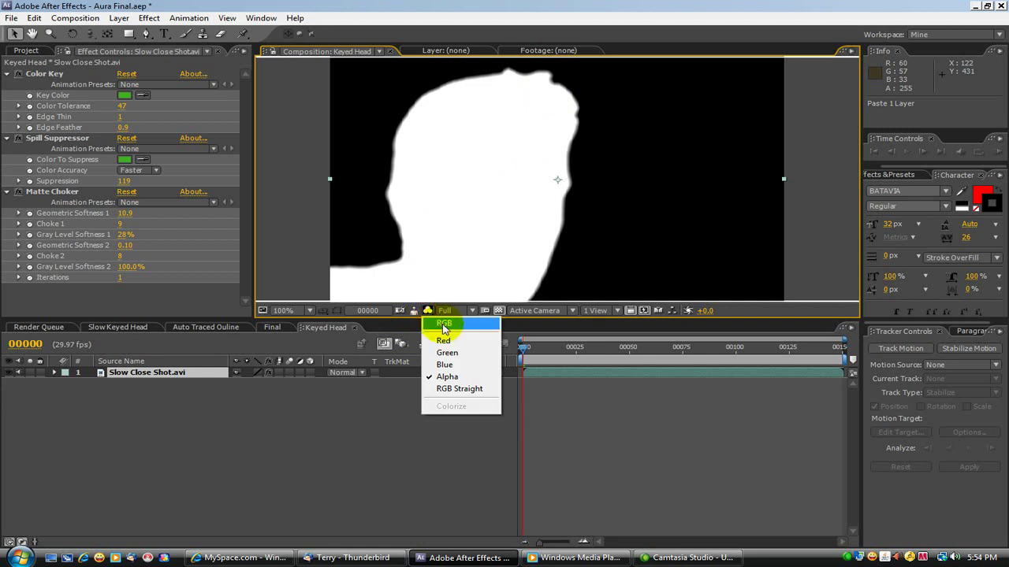
pyautogui.click(442, 324)
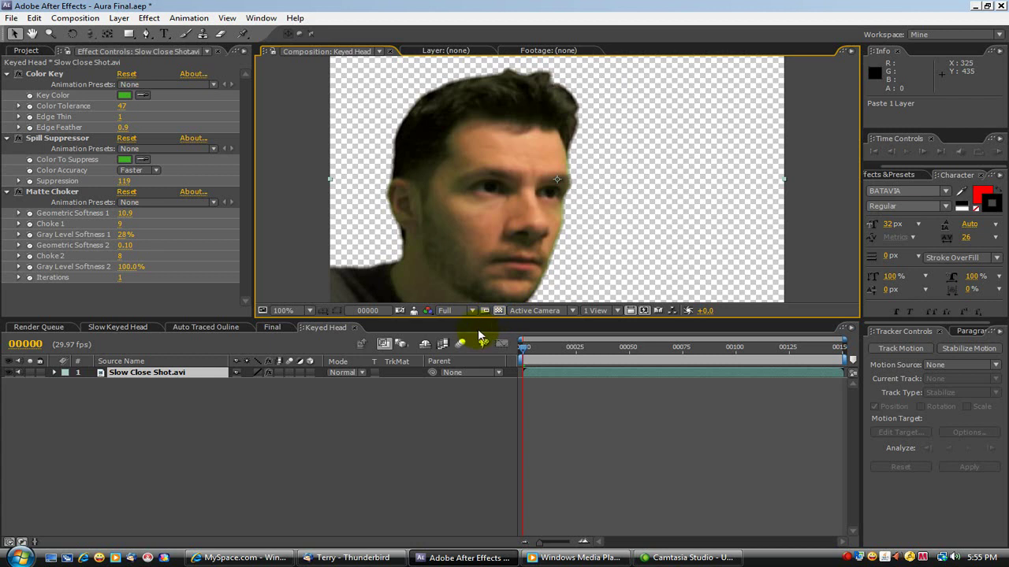
# Auto-trace the Slow Close Shot.avi layer across the work area using the Alpha channel, with the result on a new layer.
pyautogui.click(120, 19)
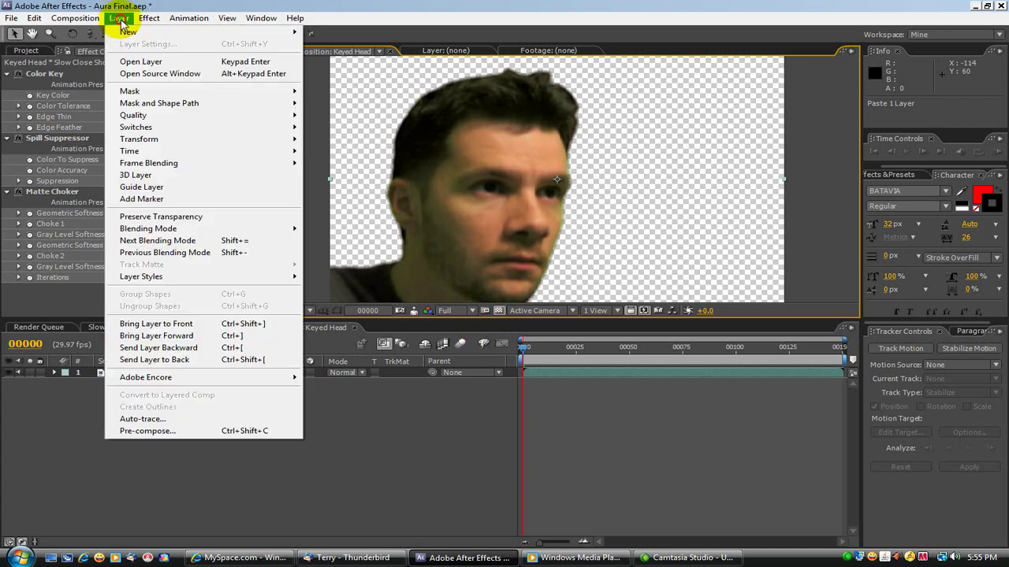
pyautogui.click(172, 422)
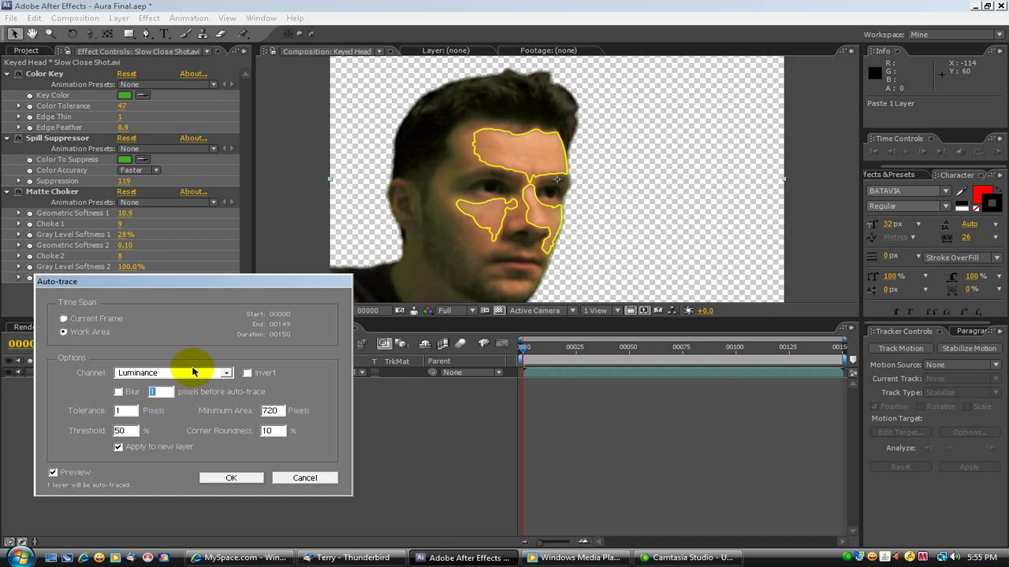
pyautogui.click(226, 373)
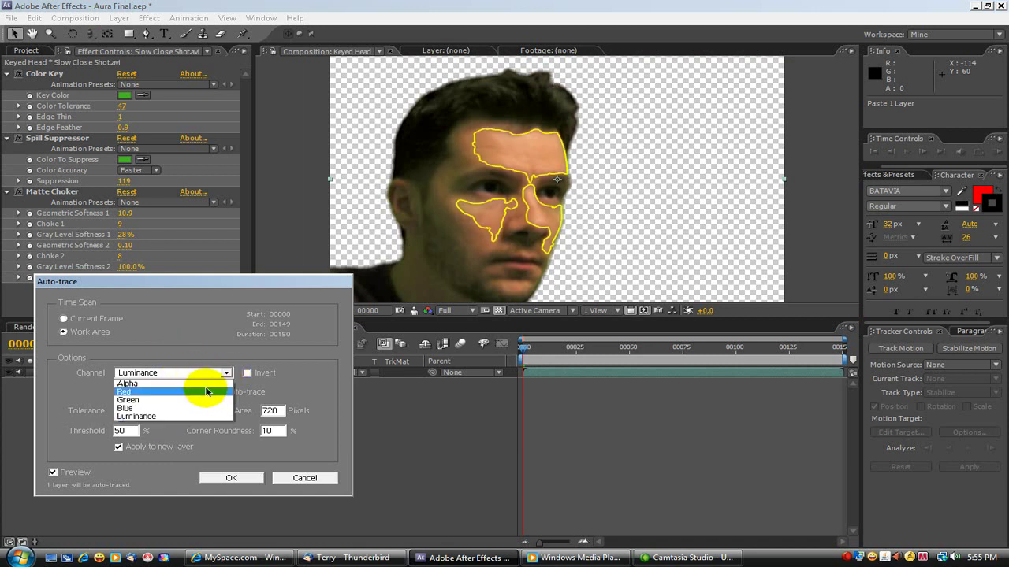
pyautogui.click(205, 383)
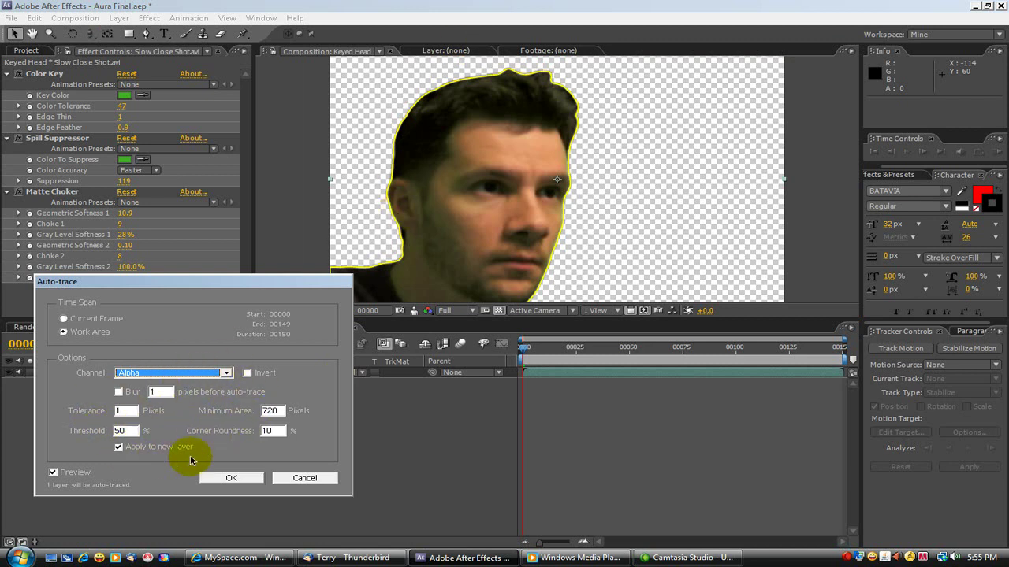
pyautogui.doubleClick(130, 431)
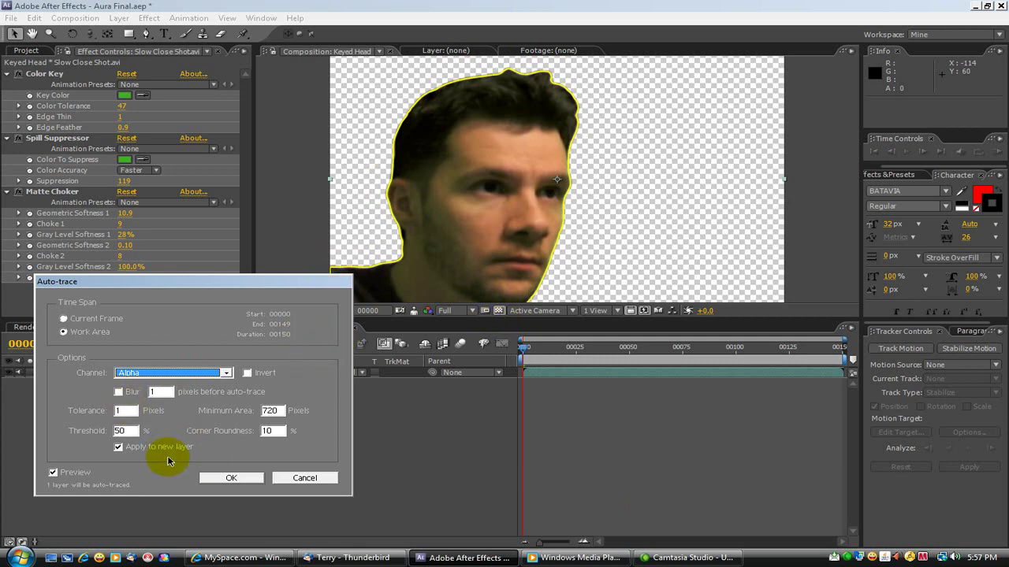
pyautogui.click(235, 478)
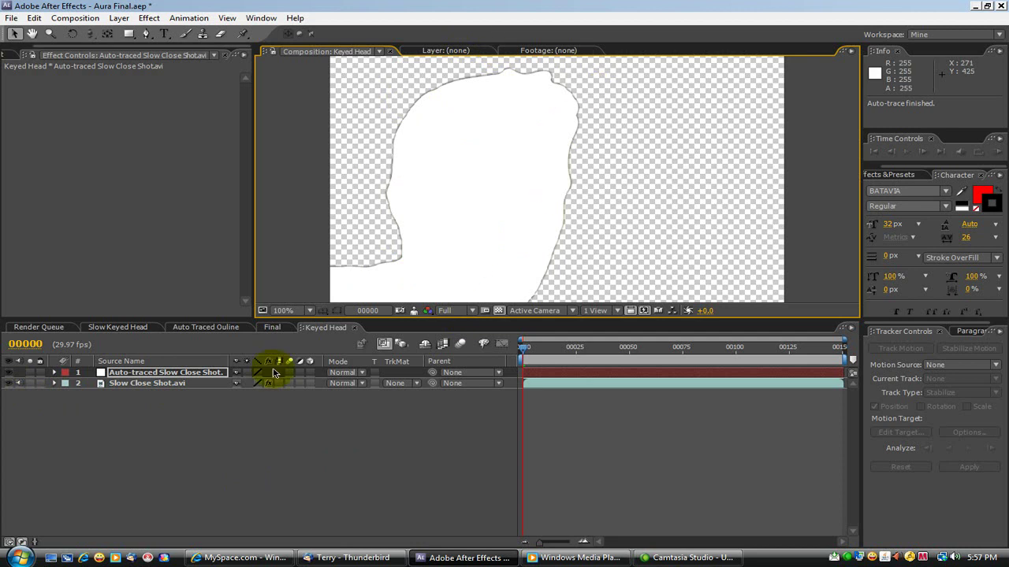
# Hide the Slow Close Shot.avi layer so only the auto-traced silhouette shows.
pyautogui.click(8, 385)
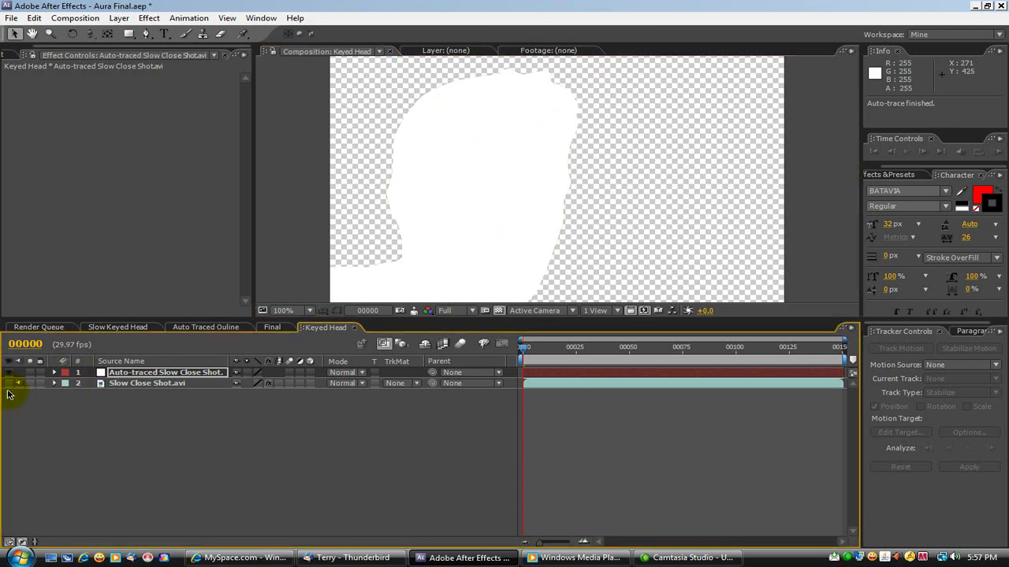
pyautogui.click(8, 383)
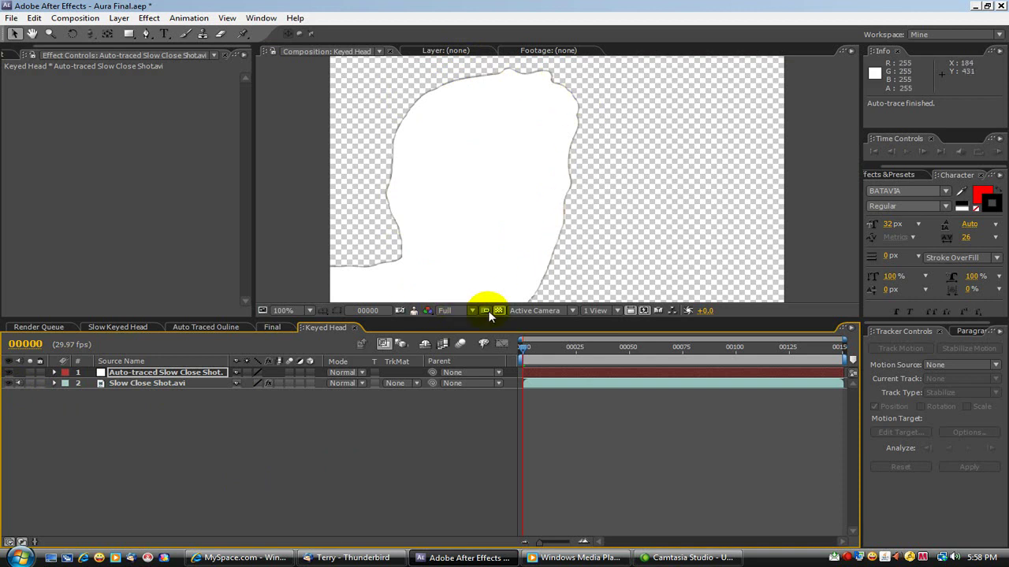
pyautogui.click(11, 392)
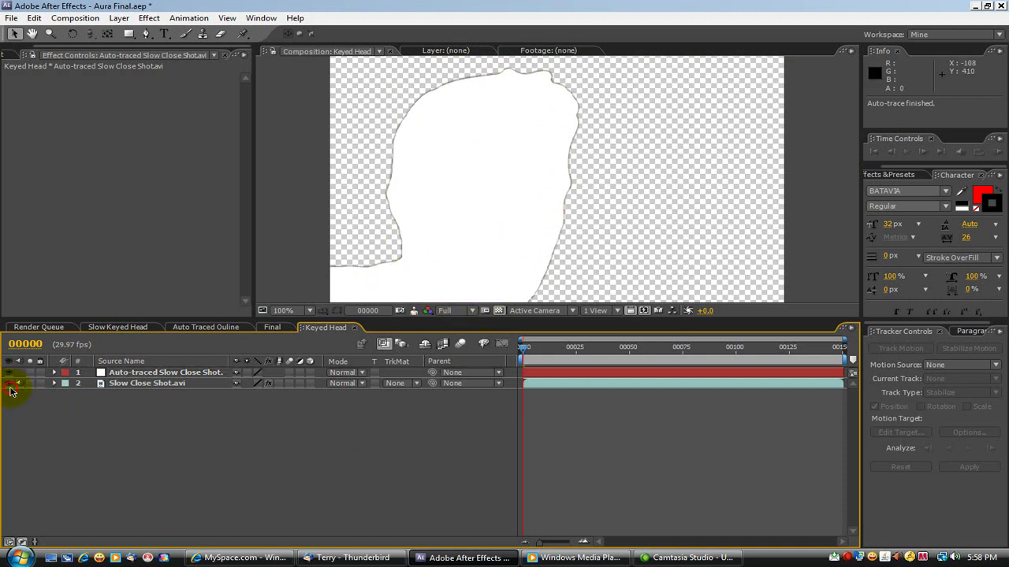
pyautogui.click(10, 386)
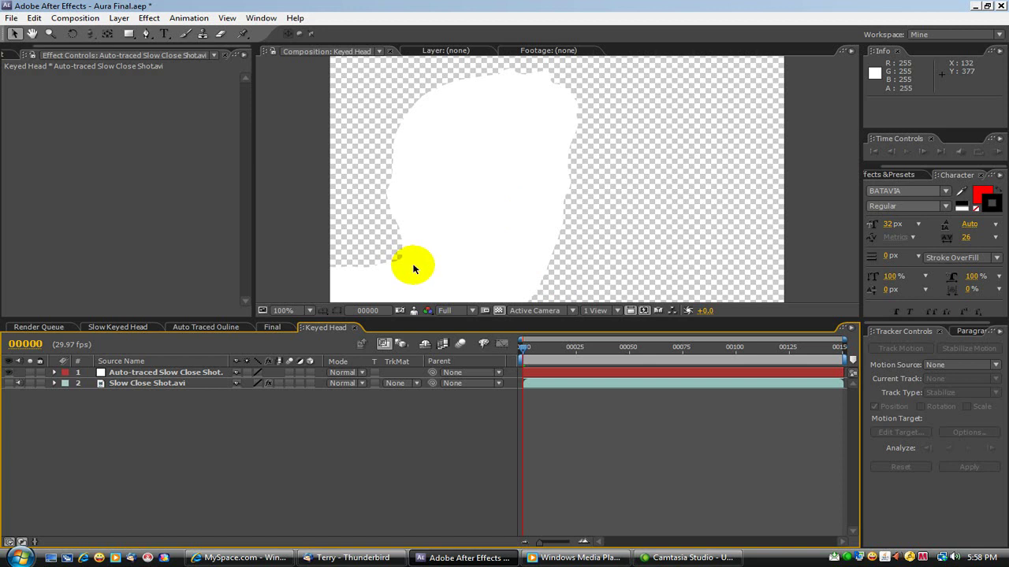
# Apply the Find Edges effect to the auto-traced silhouette layer and enable its Invert option.
pyautogui.click(191, 372)
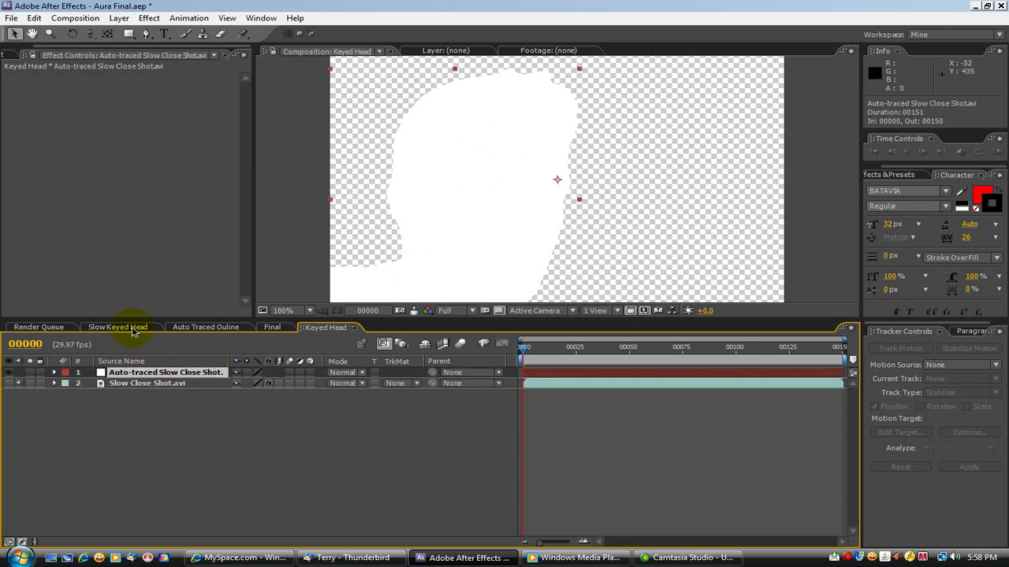
pyautogui.rightClick(89, 205)
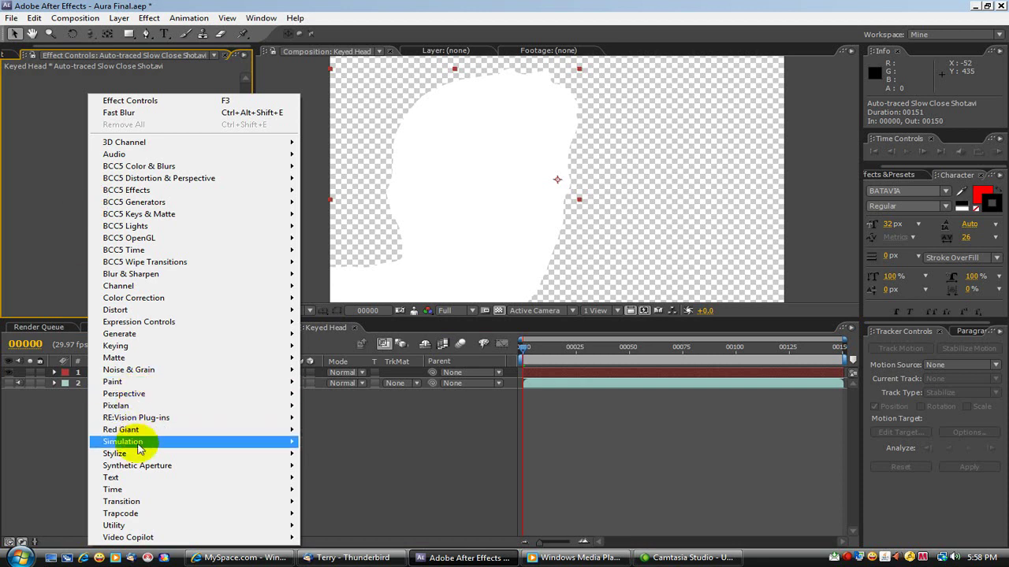
pyautogui.moveTo(136, 455)
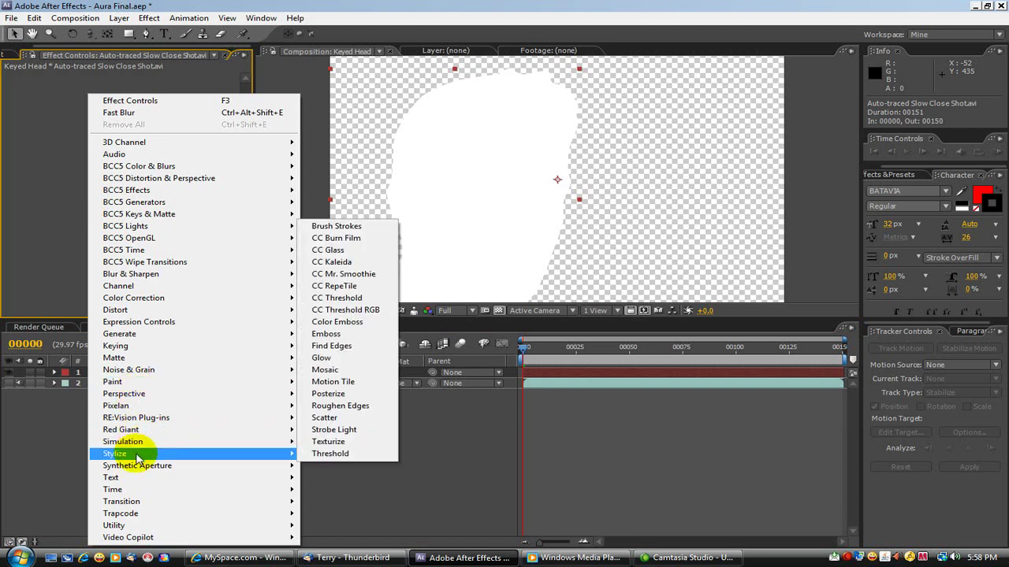
pyautogui.click(331, 346)
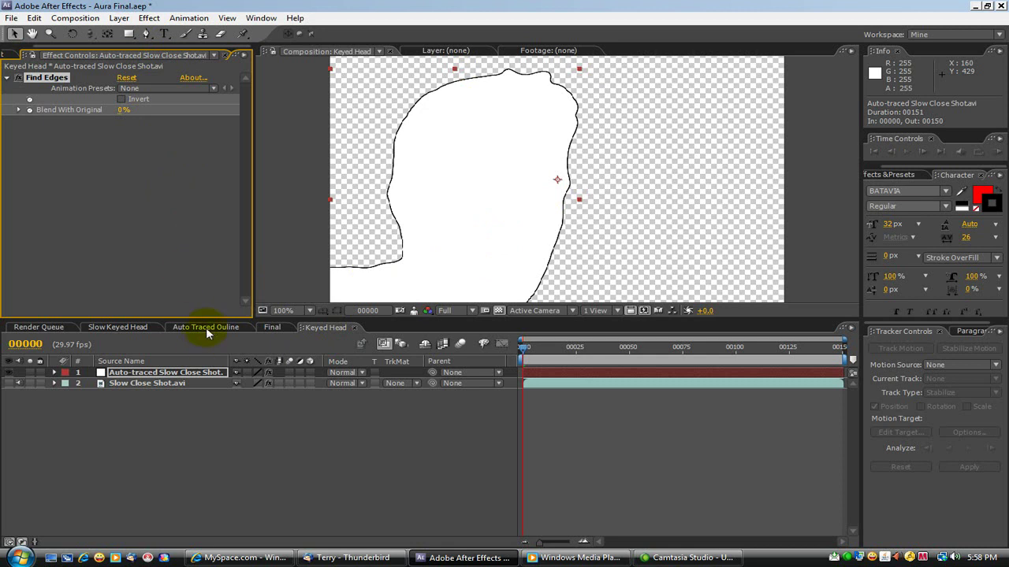
pyautogui.click(122, 100)
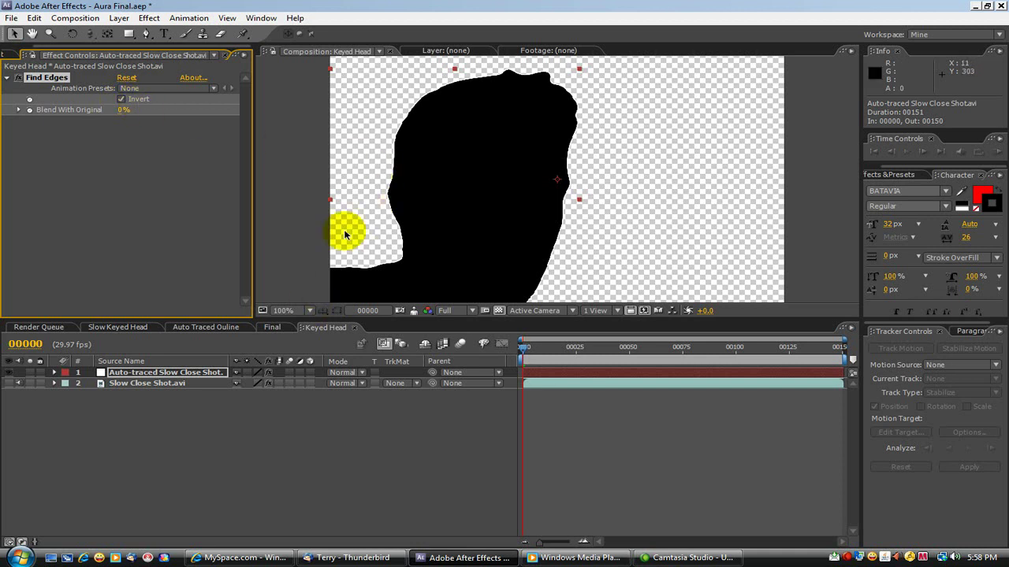
# Auto-trace the inverted-edge layer across the work area using the Luminance channel onto a new layer, and hide the source layer.
pyautogui.click(120, 18)
pyautogui.click(160, 417)
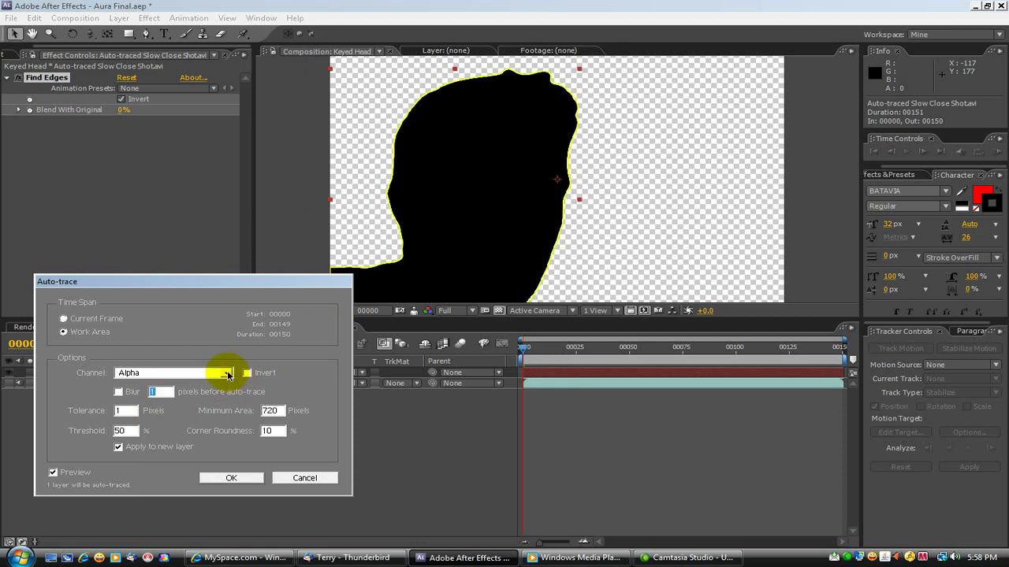
pyautogui.click(226, 375)
pyautogui.click(194, 416)
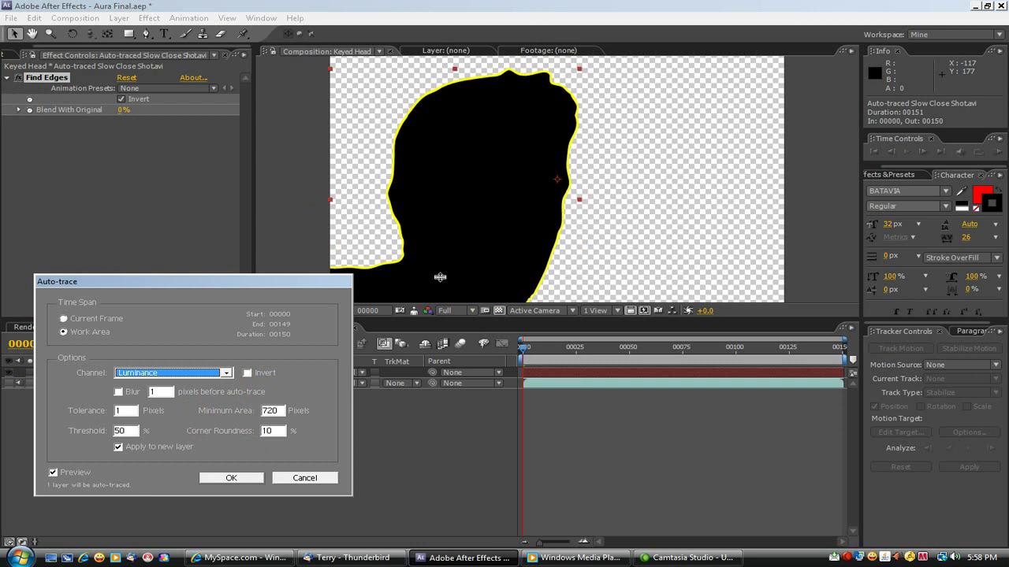
pyautogui.click(230, 479)
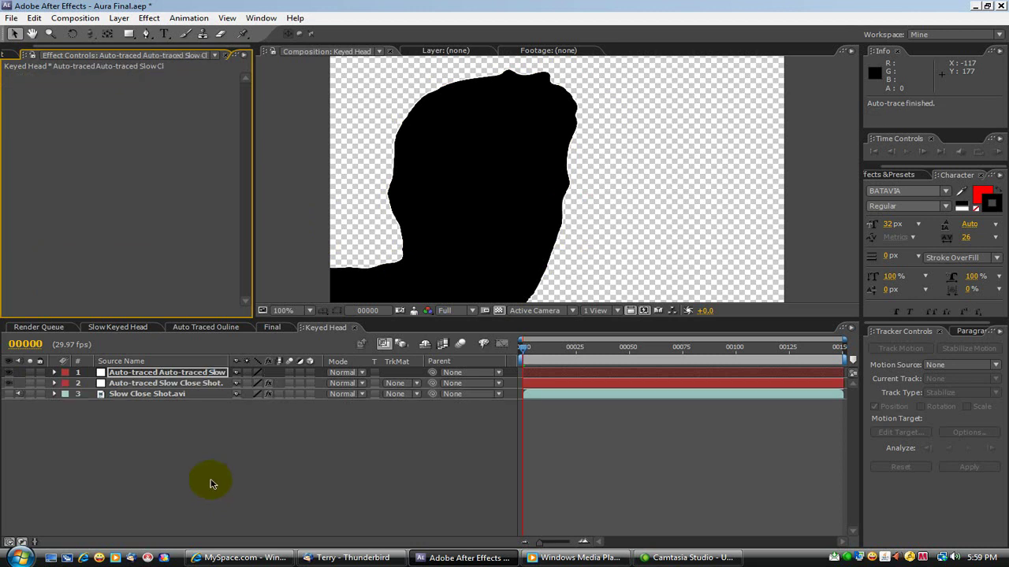
pyautogui.click(9, 384)
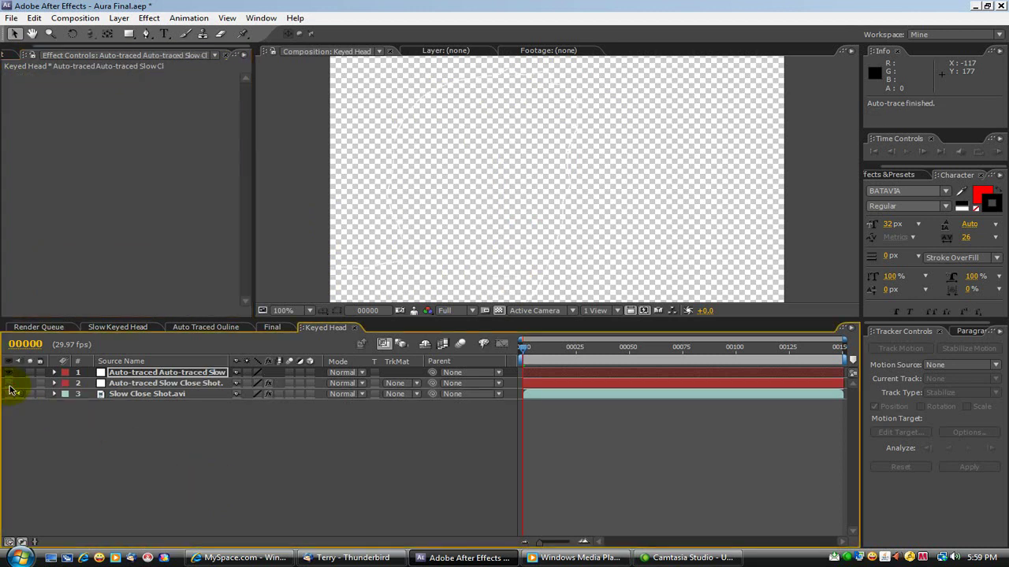
pyautogui.click(268, 370)
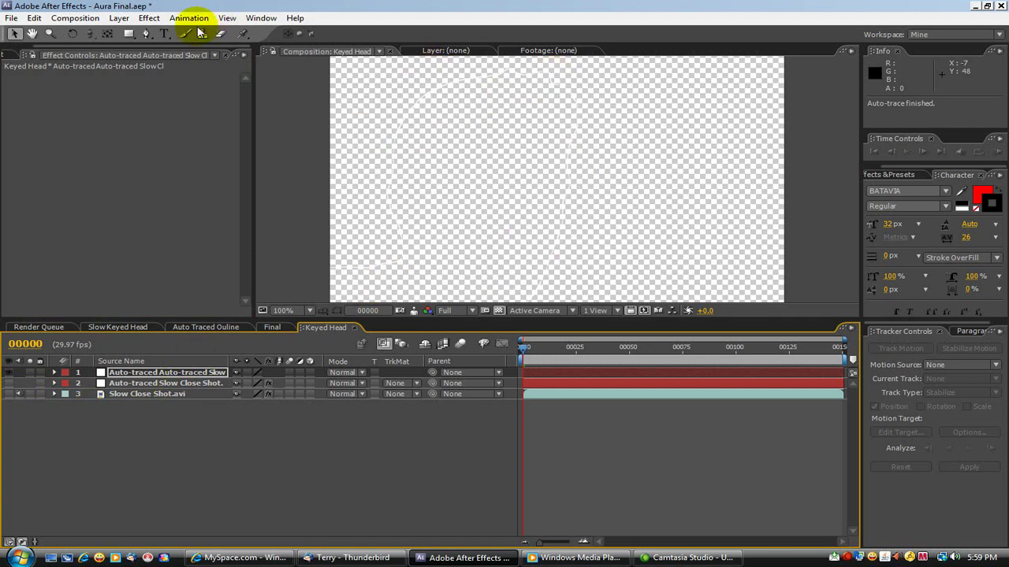
# Create a 720 x 480 black solid and place it directly beneath the newest auto-traced outline layer.
pyautogui.click(124, 24)
pyautogui.moveTo(130, 31)
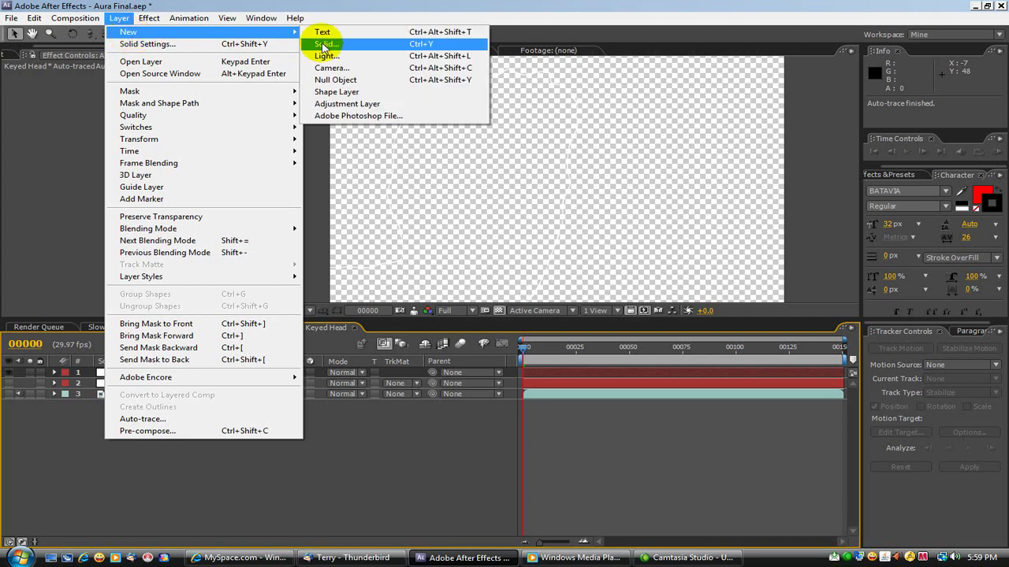
pyautogui.click(389, 45)
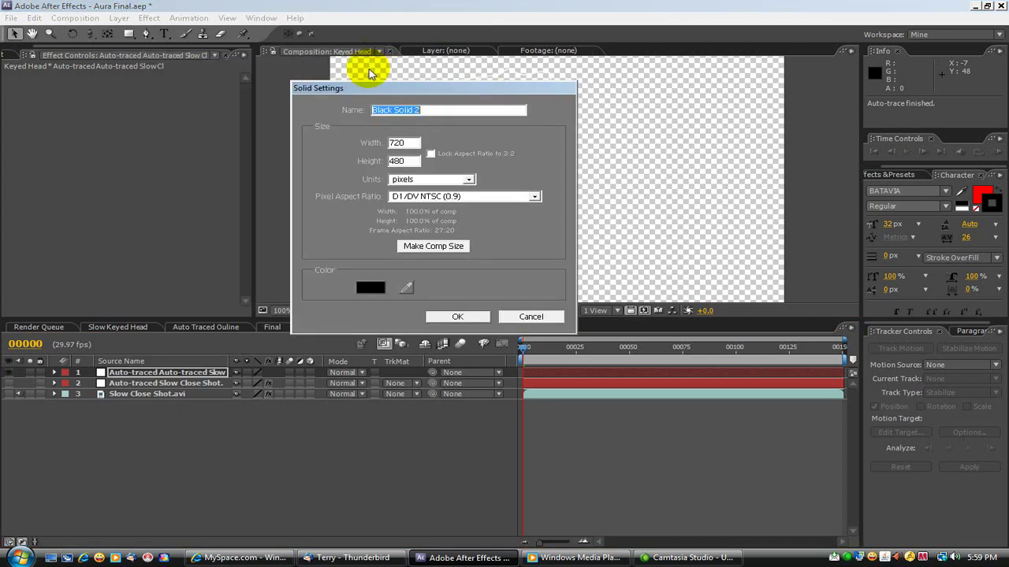
pyautogui.click(462, 318)
pyautogui.moveTo(180, 375); pyautogui.dragTo(184, 390)
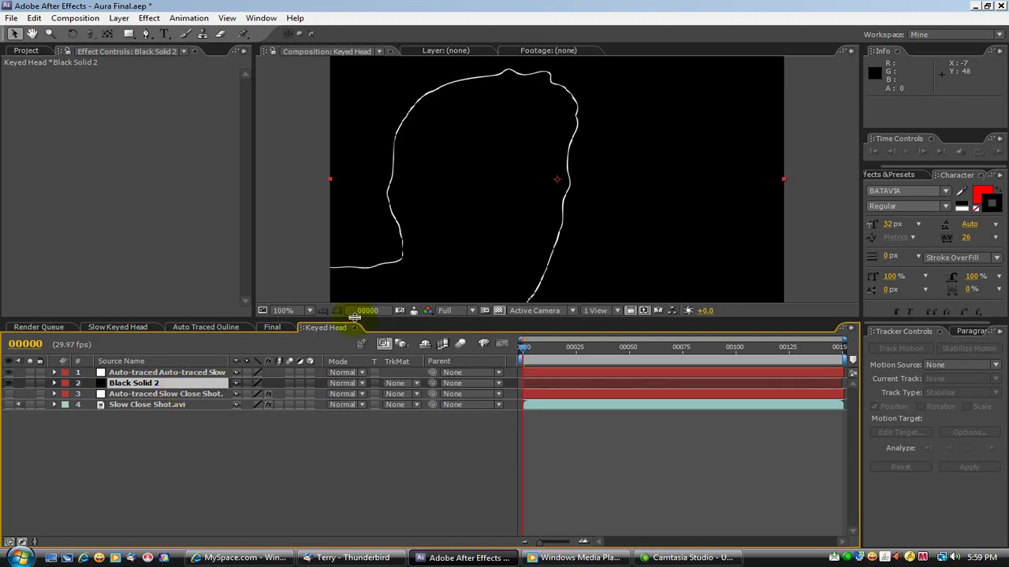
pyautogui.click(298, 249)
pyautogui.click(270, 304)
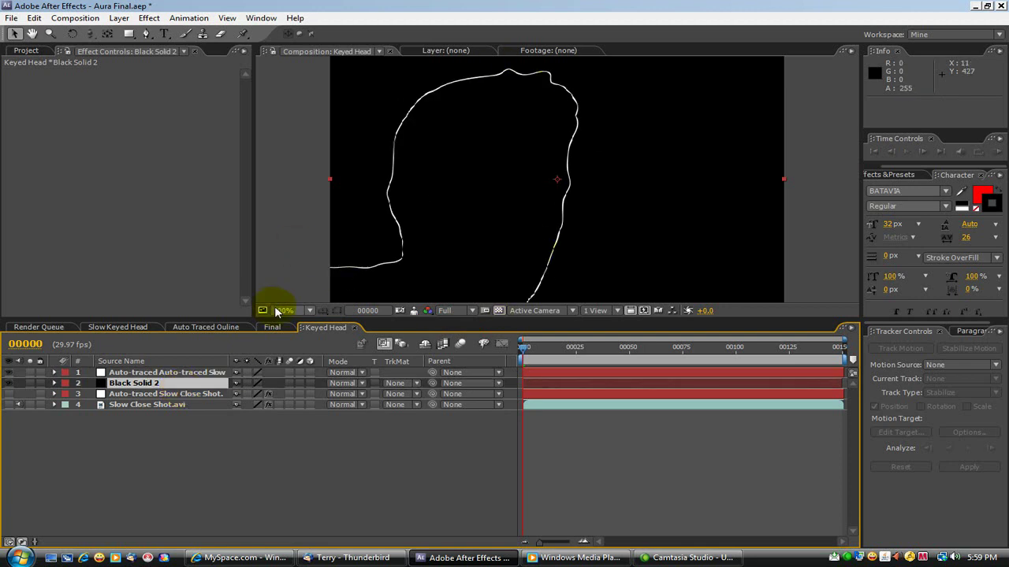
# Check the traced outline with and without the black solid, and leave the solid hidden.
pyautogui.click(8, 385)
pyautogui.click(7, 384)
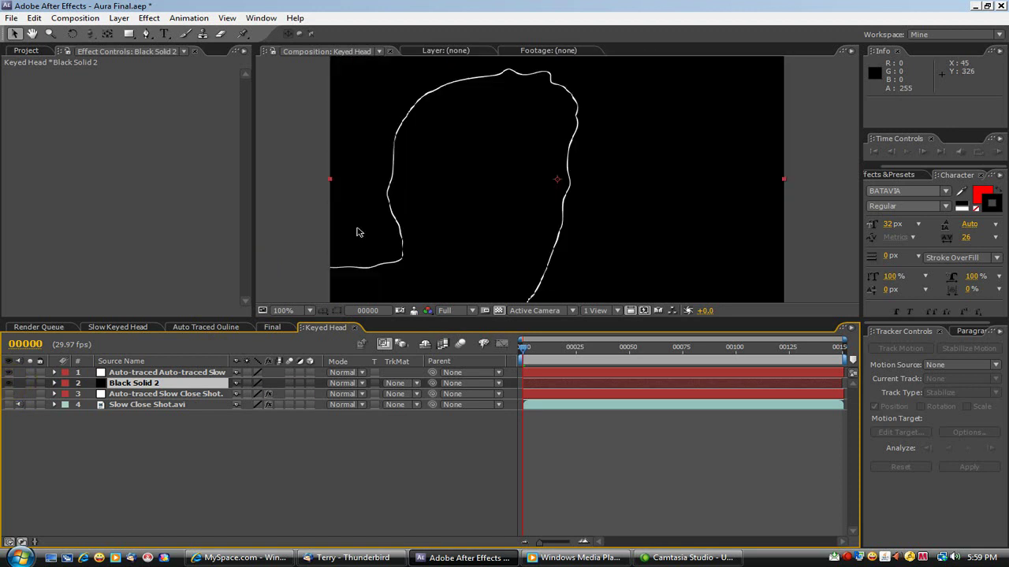
pyautogui.click(9, 385)
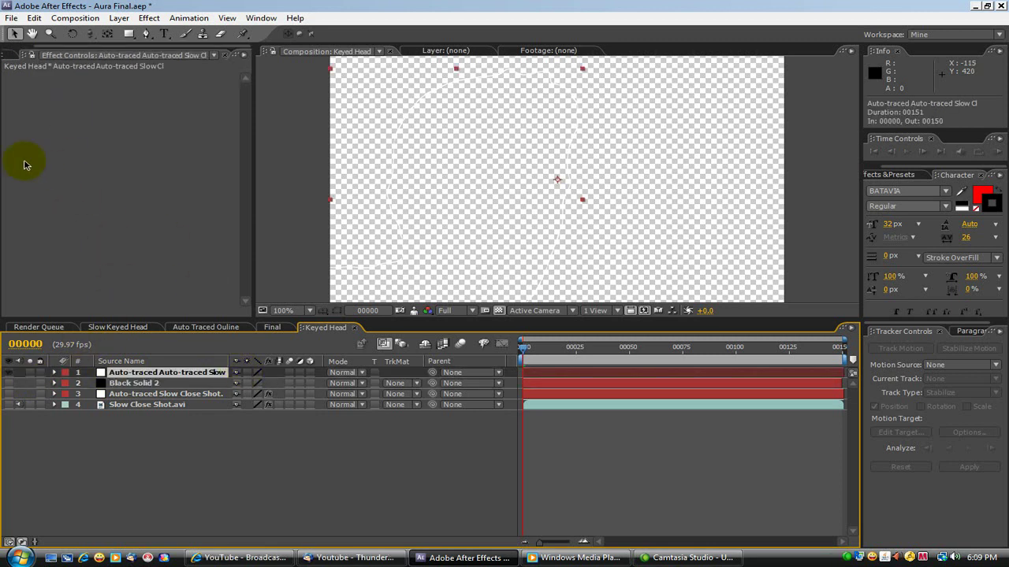
# Apply the Brightness & Contrast effect to the topmost auto-traced outline layer.
pyautogui.rightClick(23, 164)
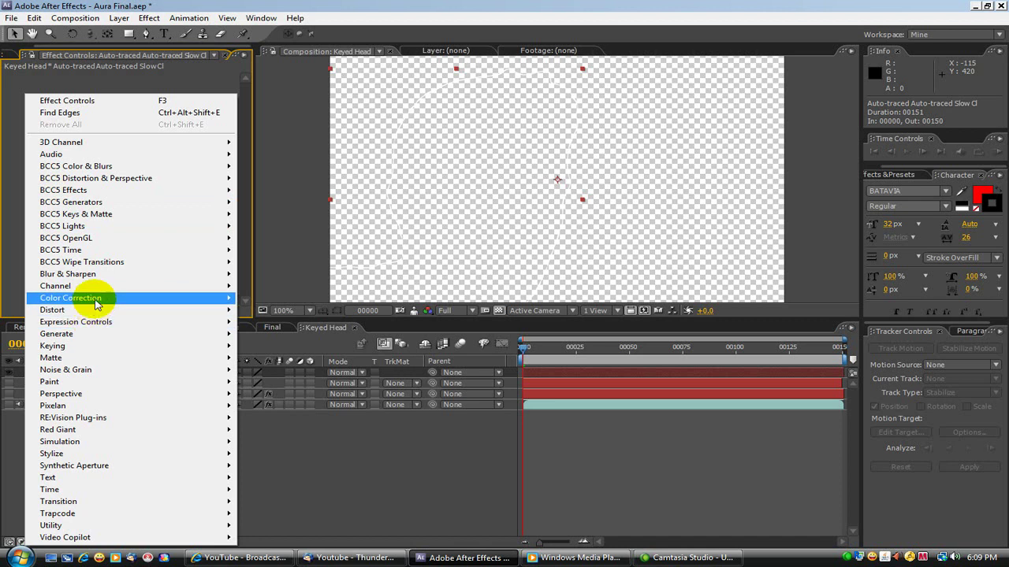
pyautogui.moveTo(93, 298)
pyautogui.click(347, 274)
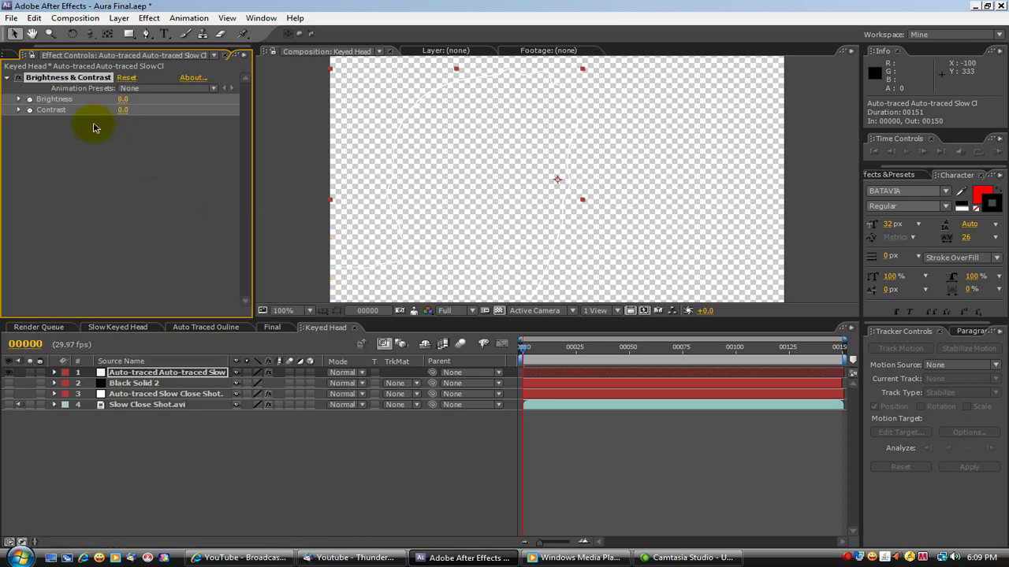
# Set the topmost auto-traced outline layer's Brightness to -100 and Contrast to -50.
pyautogui.moveTo(124, 98); pyautogui.dragTo(11, 103)
pyautogui.moveTo(122, 114)
pyautogui.mouseDown()
pyautogui.moveTo(18, 113)
pyautogui.moveTo(31, 106)
pyautogui.moveTo(27, 124)
pyautogui.moveTo(45, 129)
pyautogui.moveTo(108, 124)
pyautogui.moveTo(32, 129)
pyautogui.moveTo(108, 143)
pyautogui.mouseUp()
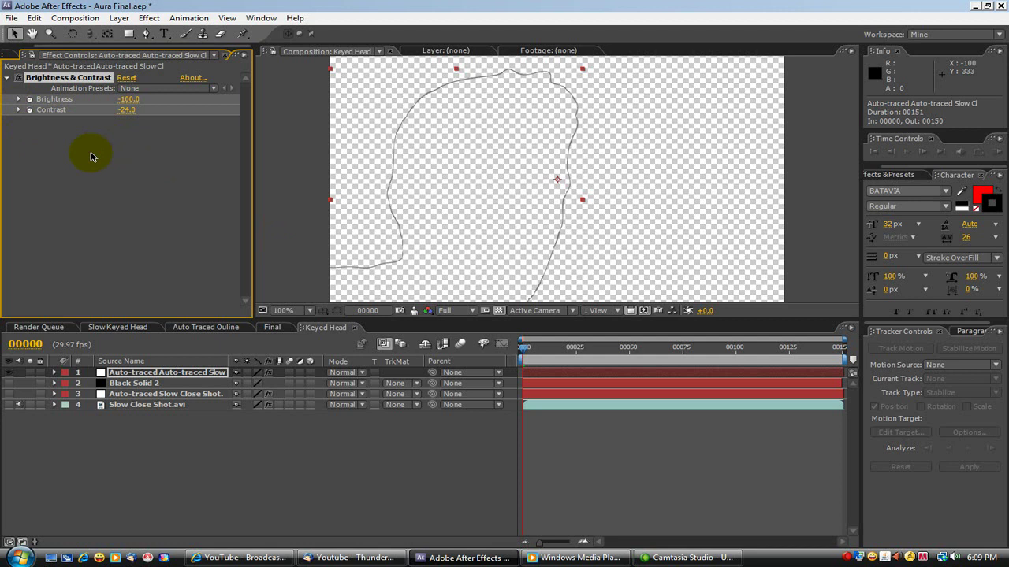
pyautogui.moveTo(126, 117); pyautogui.dragTo(111, 116)
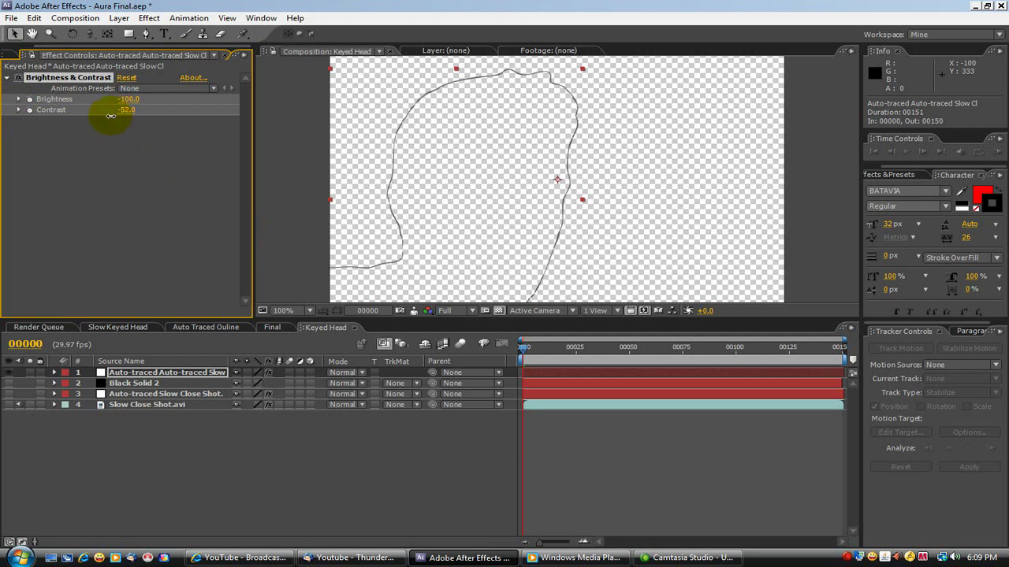
pyautogui.click(128, 114)
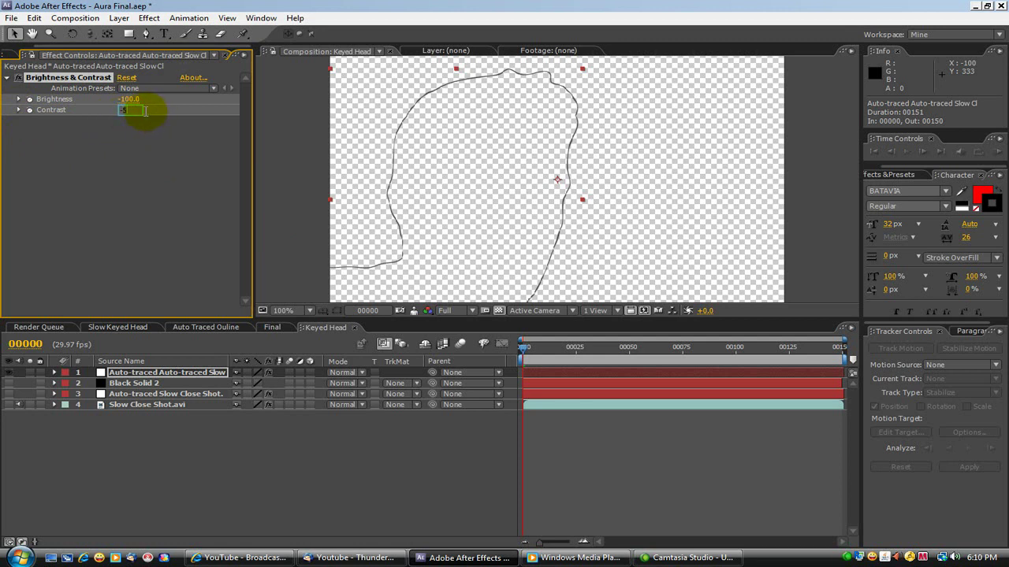
pyautogui.click(145, 150)
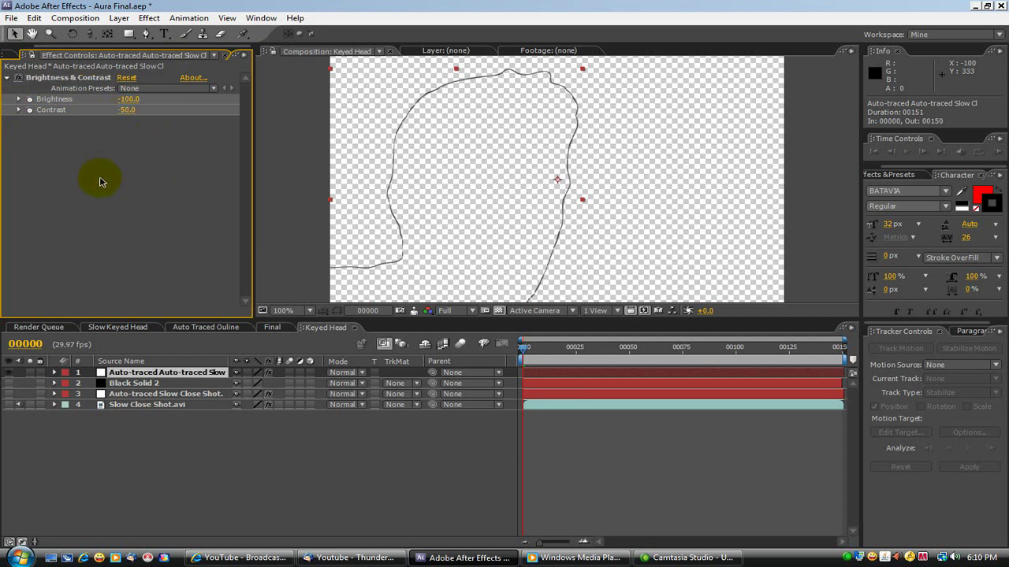
# Apply the CC Particle Systems II simulation effect to the topmost auto-traced outline layer.
pyautogui.rightClick(56, 181)
pyautogui.moveTo(57, 195)
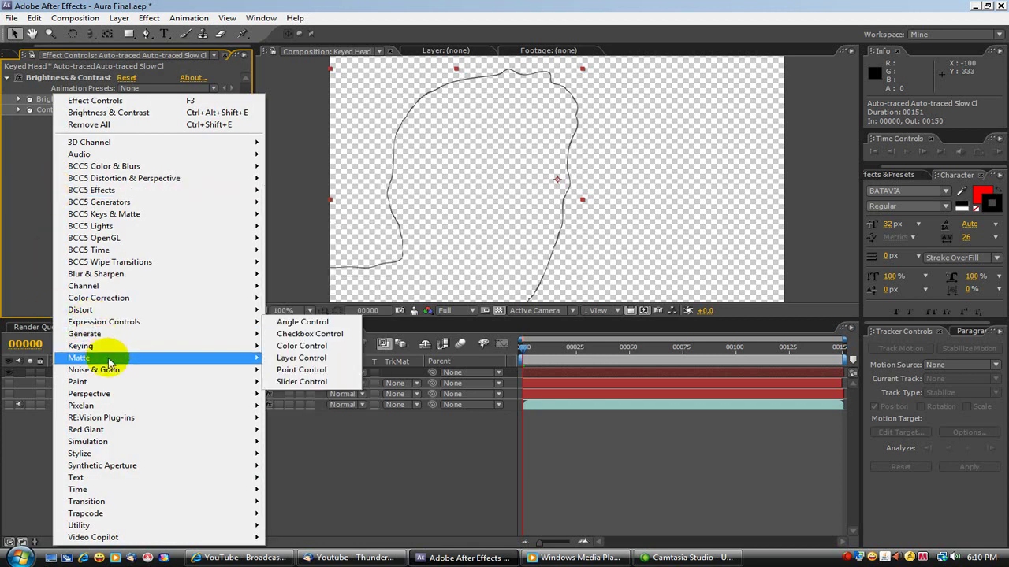
pyautogui.moveTo(86, 441)
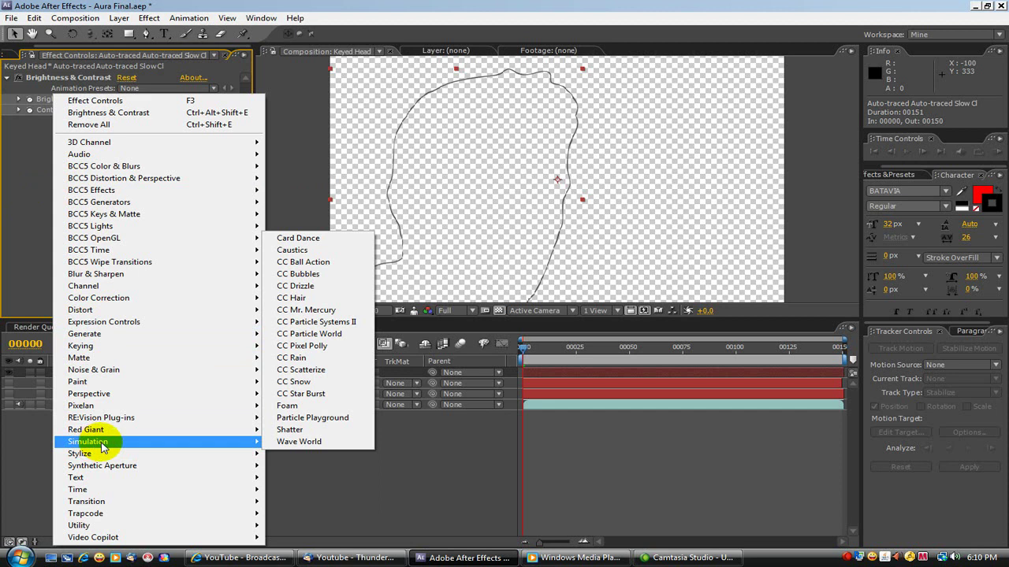
pyautogui.click(340, 328)
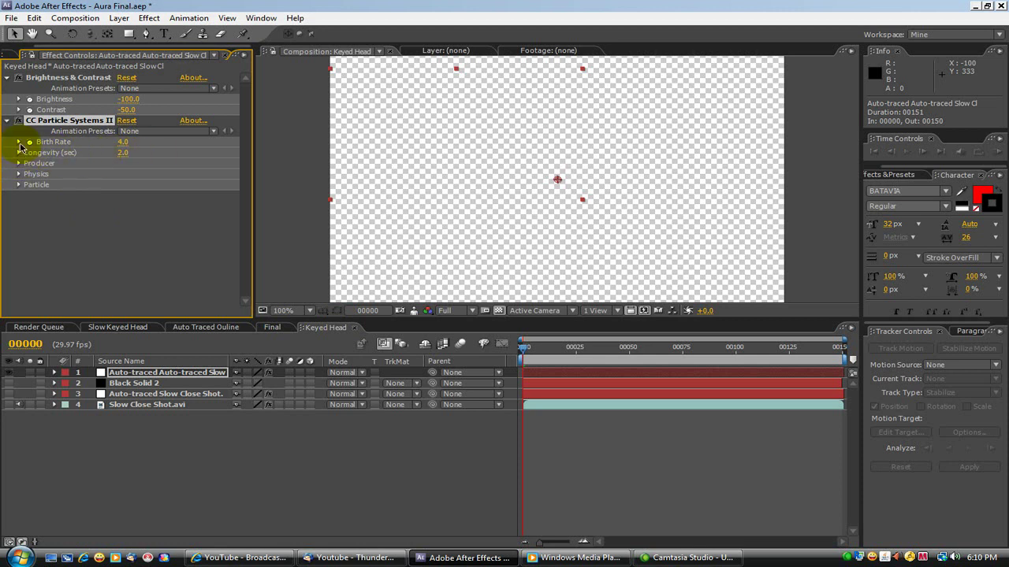
# Set the particle Birth Rate to 102.7 and the producer radius to 97 in X and 96 in Y.
pyautogui.moveTo(123, 142); pyautogui.dragTo(815, 144)
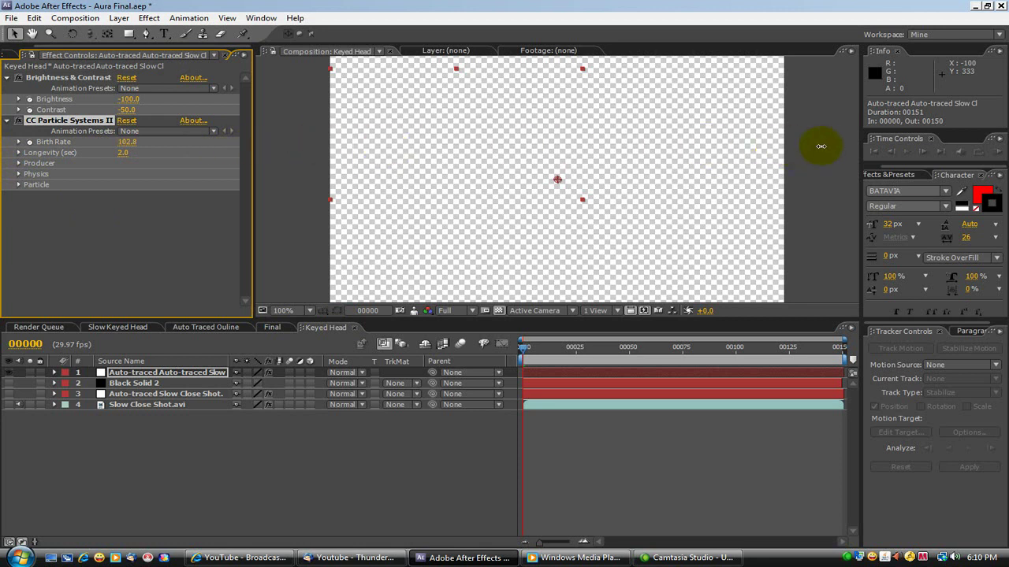
pyautogui.click(18, 164)
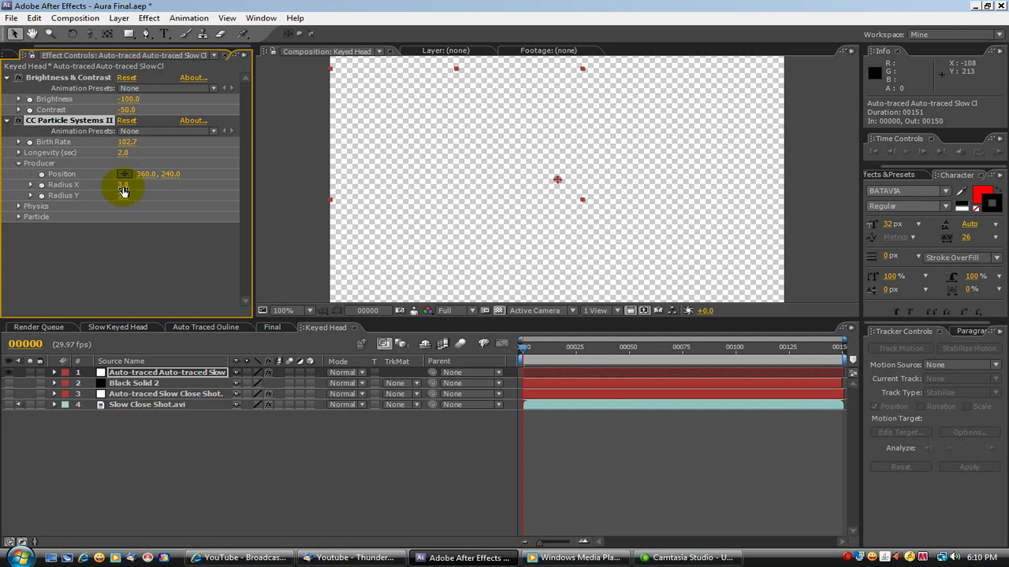
pyautogui.moveTo(122, 184); pyautogui.dragTo(183, 183)
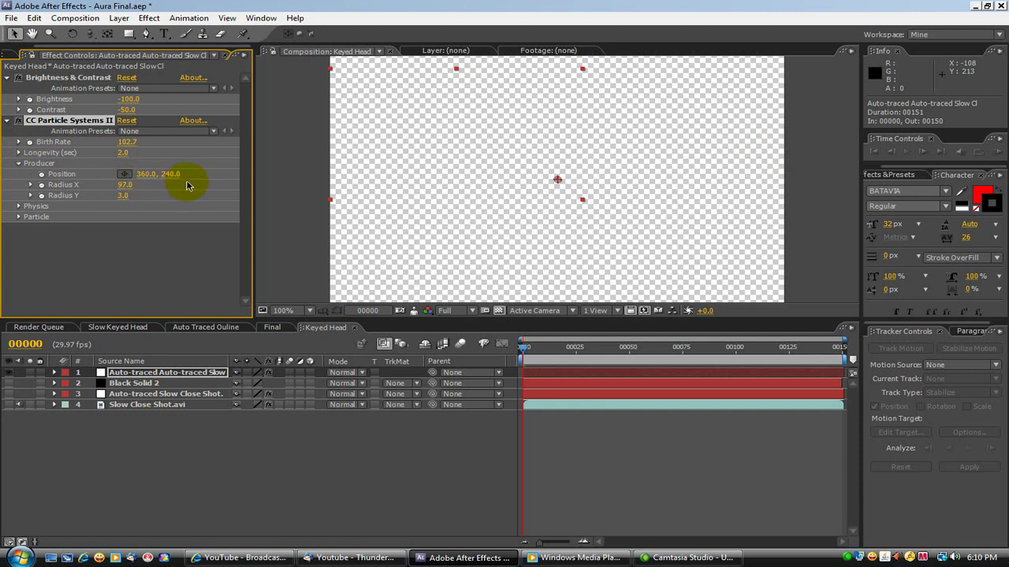
pyautogui.moveTo(124, 194); pyautogui.dragTo(192, 195)
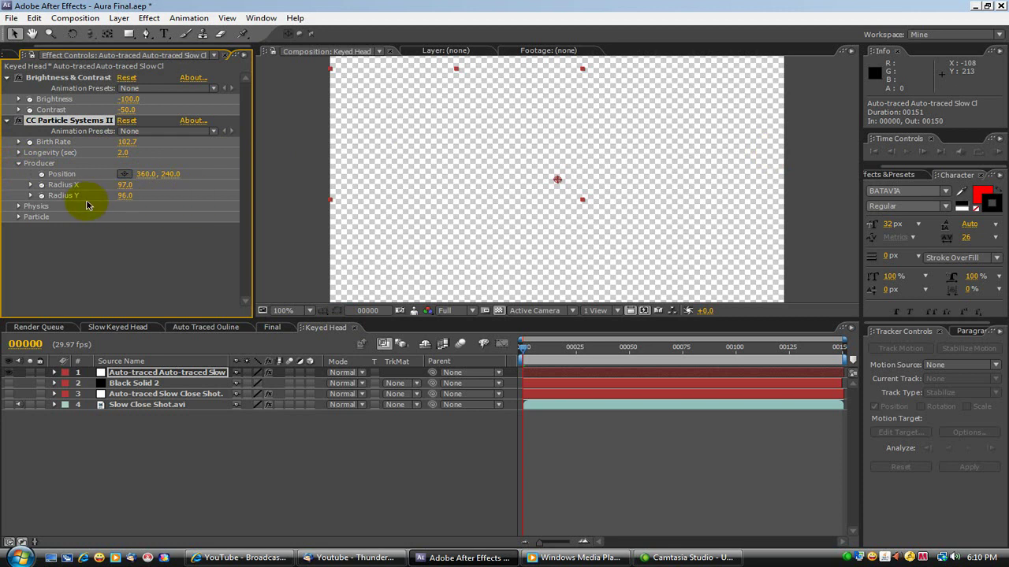
# Set the particle system's physics animation to Fire.
pyautogui.click(19, 207)
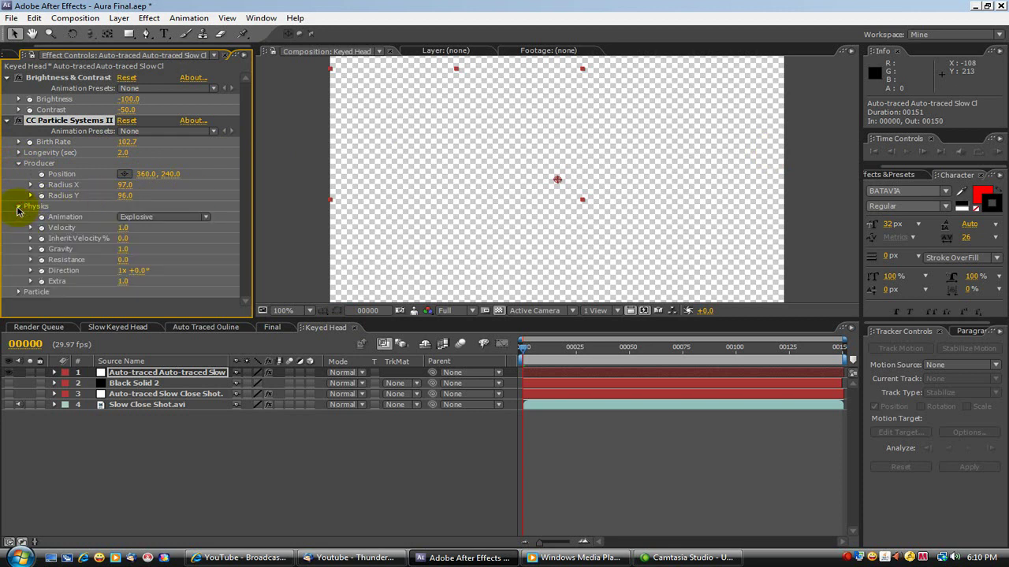
pyautogui.click(130, 217)
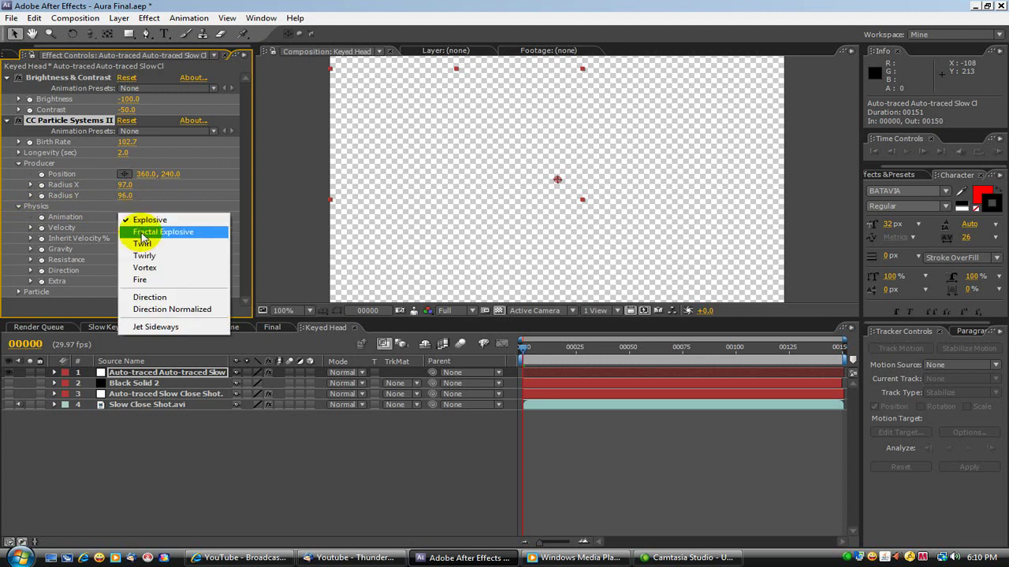
pyautogui.click(146, 280)
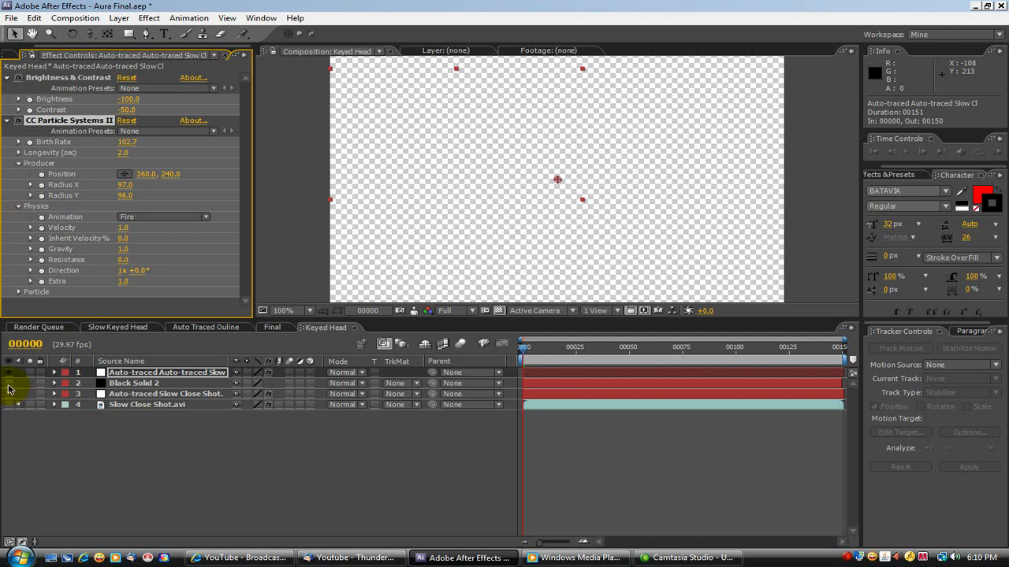
# Set the particle physics Velocity, Gravity, Direction and Extra values to 0.
pyautogui.click(122, 228)
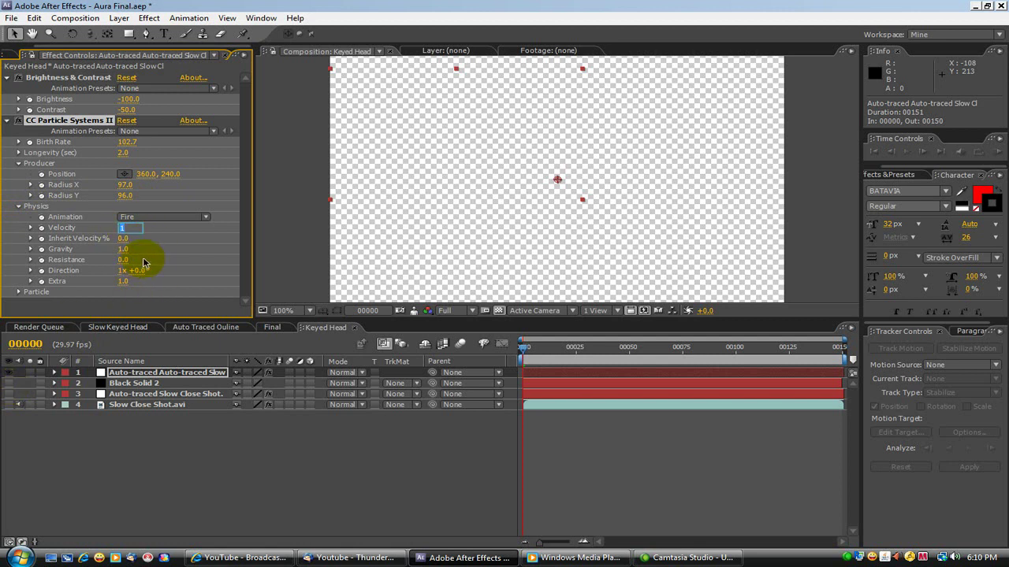
pyautogui.write('0')
pyautogui.click(179, 246)
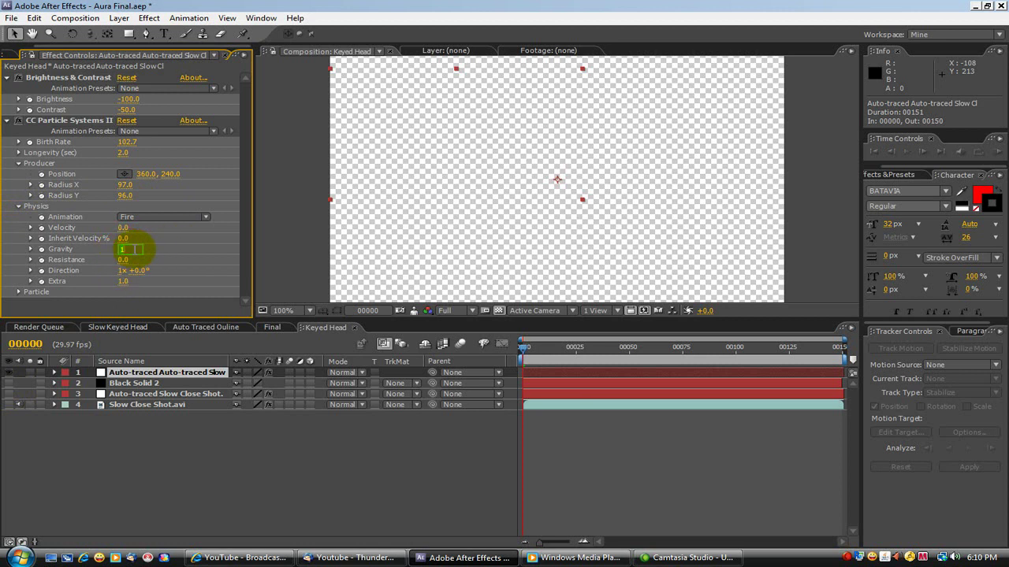
pyautogui.write('0')
pyautogui.press('Return')
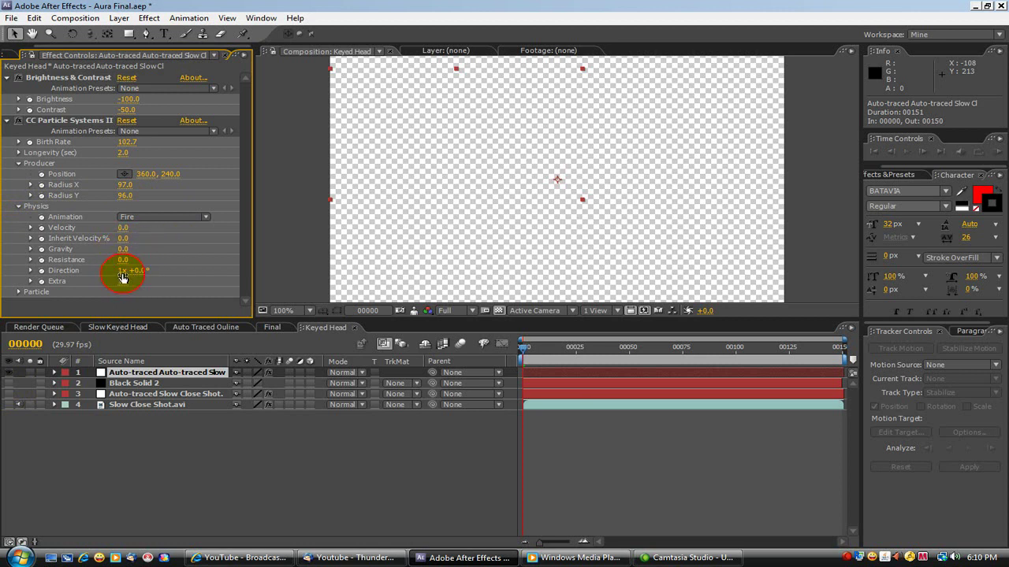
pyautogui.write('0')
pyautogui.click(124, 281)
pyautogui.press('Return')
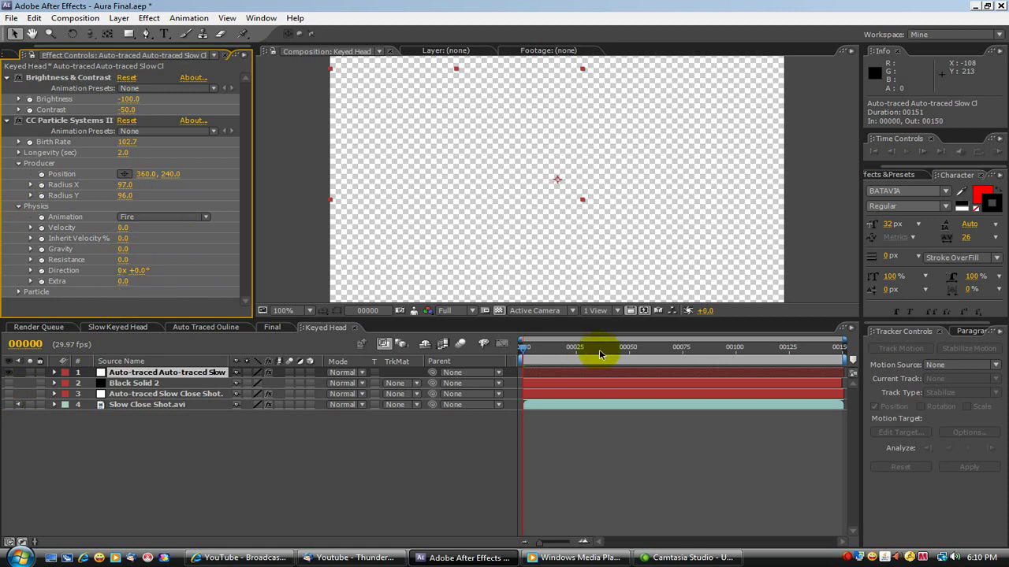
# Go to frame 52 and enable Source Alpha Inheritance for the particles.
pyautogui.moveTo(522, 348); pyautogui.dragTo(637, 348)
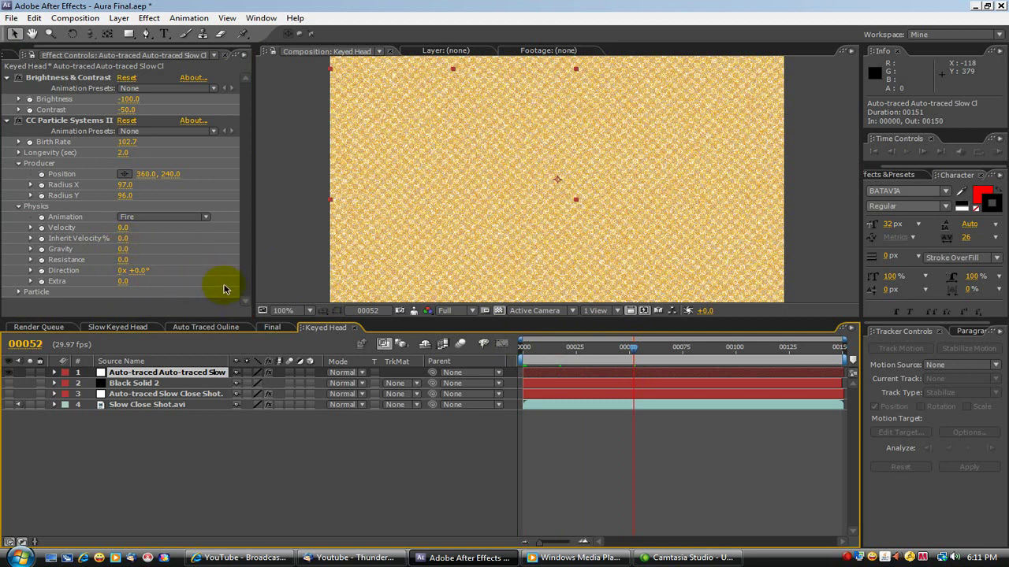
pyautogui.click(18, 292)
pyautogui.scroll(-3, 19, 260)
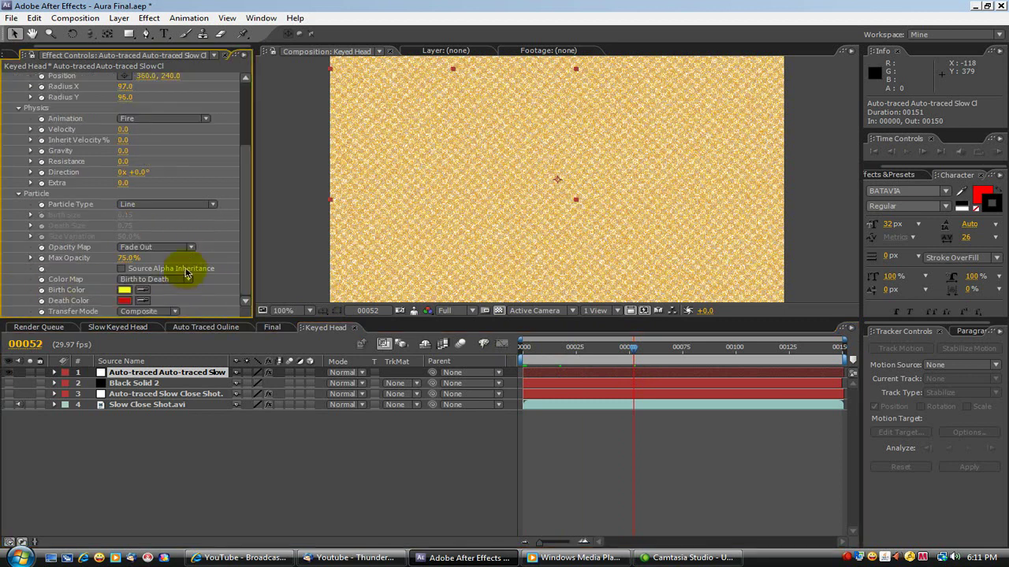
pyautogui.click(121, 268)
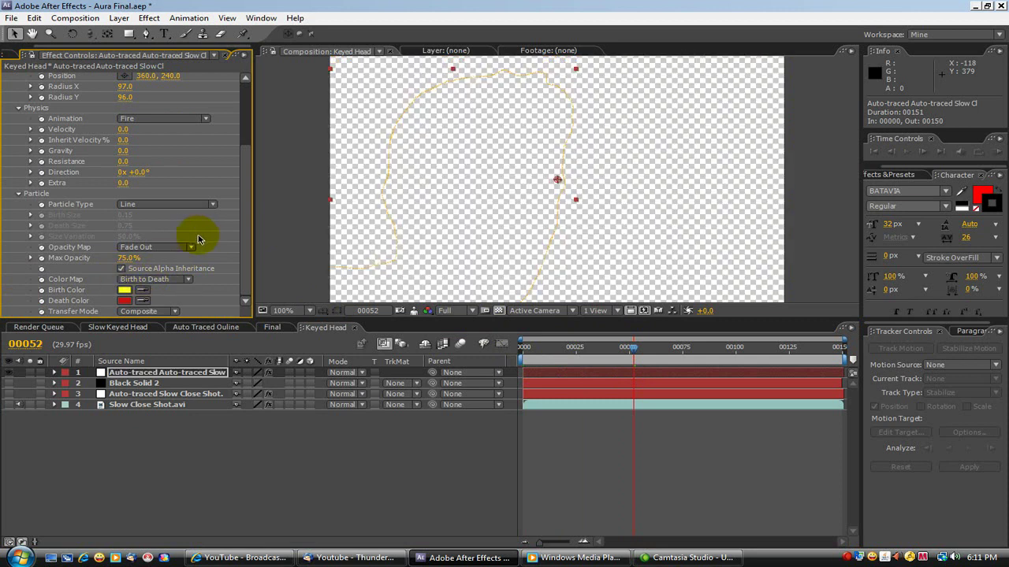
# Change the Particle Type to Lens Fade at frame 81 and preview the outline at frame 86.
pyautogui.moveTo(637, 352); pyautogui.dragTo(694, 351)
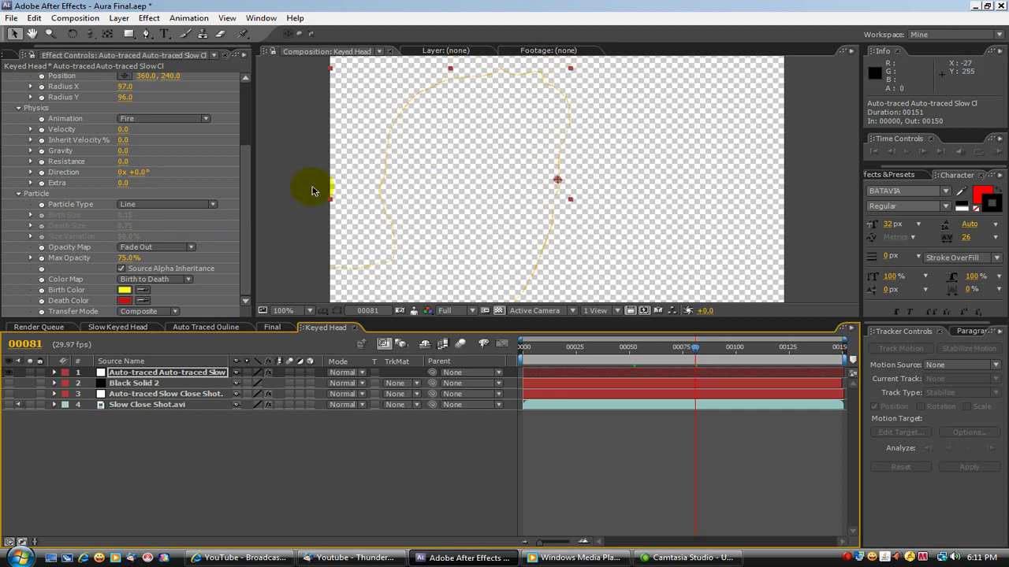
pyautogui.click(173, 209)
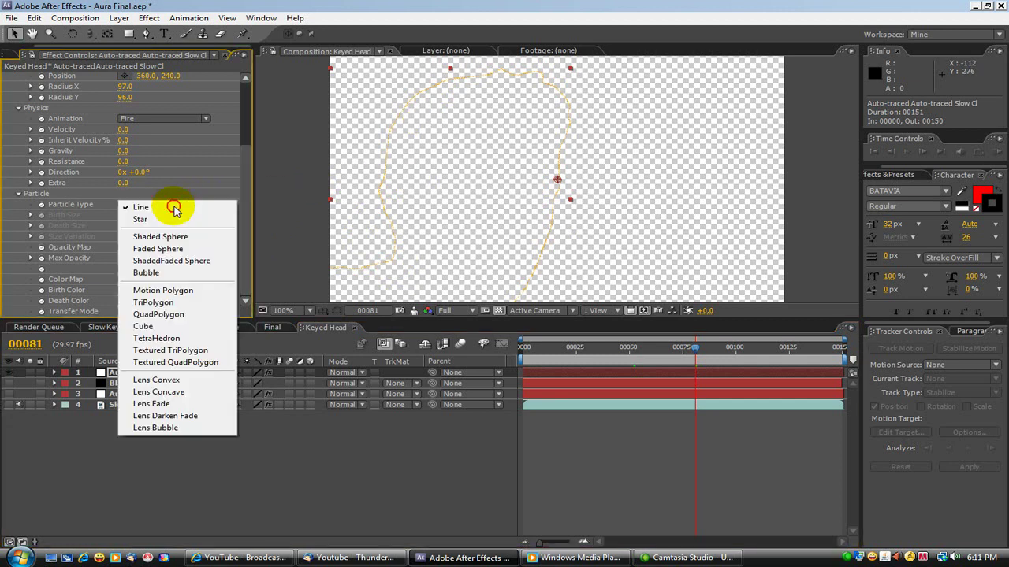
pyautogui.click(152, 404)
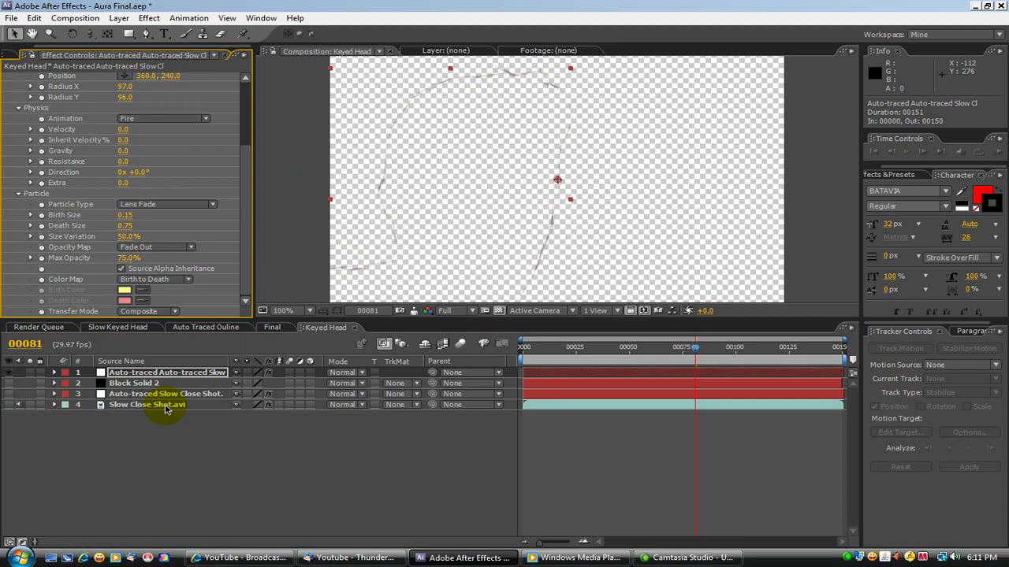
pyautogui.moveTo(697, 352)
pyautogui.mouseDown()
pyautogui.moveTo(732, 350)
pyautogui.moveTo(705, 350)
pyautogui.mouseUp()
# Adjust the particle producer's radius to 99 in X and 76 in Y, checking the lower part of the outline.
pyautogui.scroll(3, 144, 260)
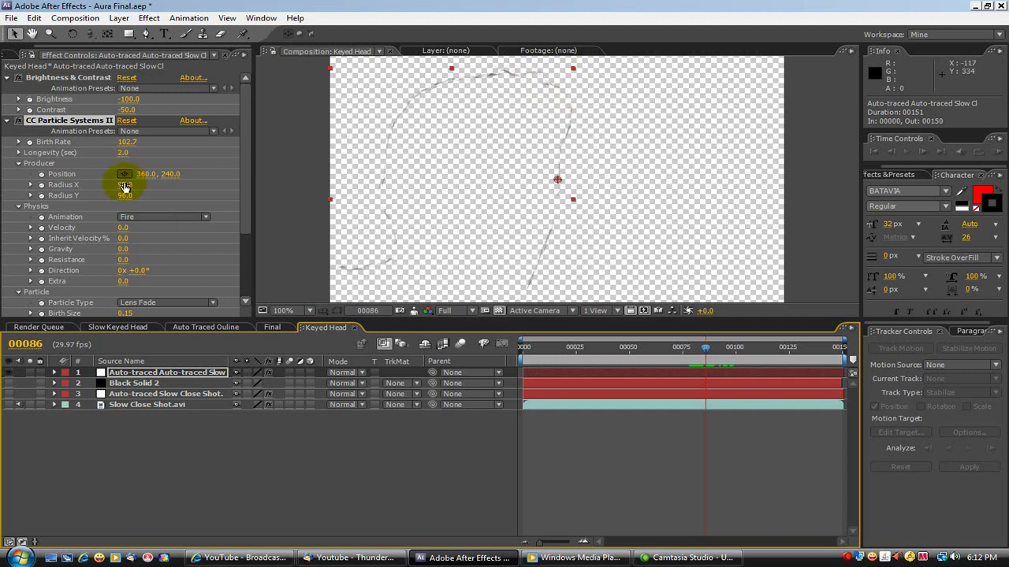
pyautogui.moveTo(124, 186); pyautogui.dragTo(107, 208)
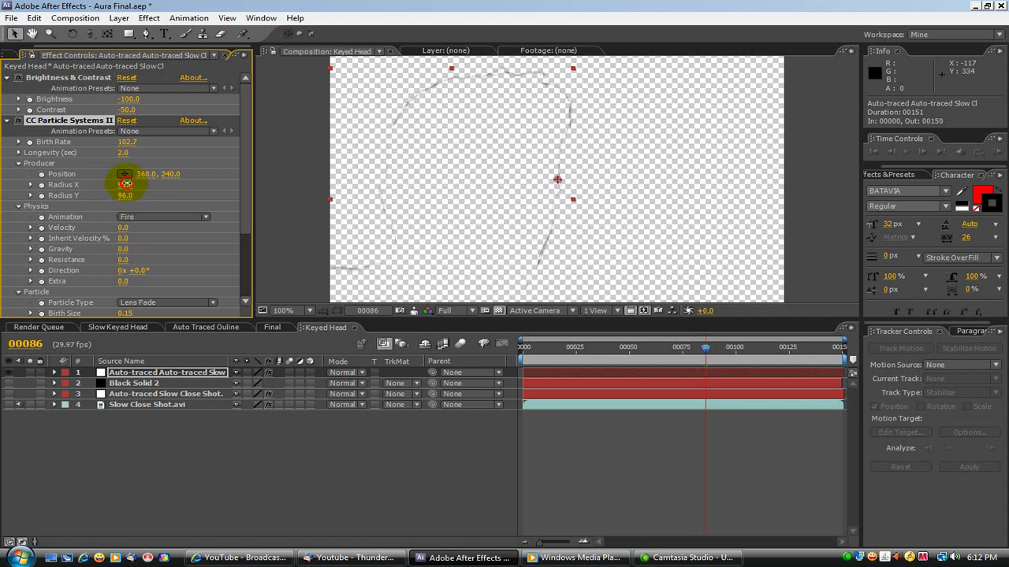
pyautogui.moveTo(116, 199)
pyautogui.mouseDown()
pyautogui.moveTo(81, 209)
pyautogui.moveTo(117, 199)
pyautogui.mouseUp()
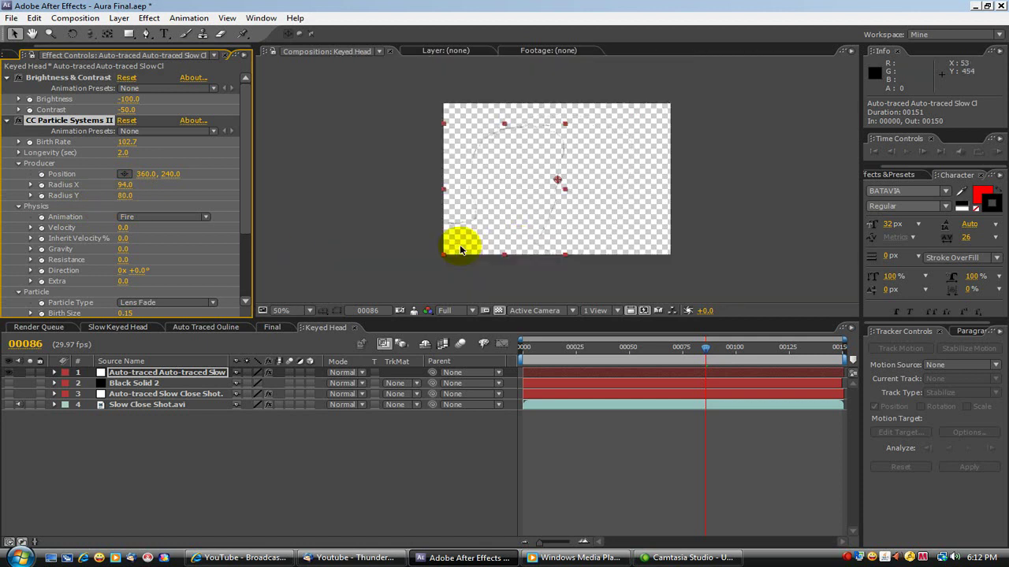
pyautogui.click(32, 34)
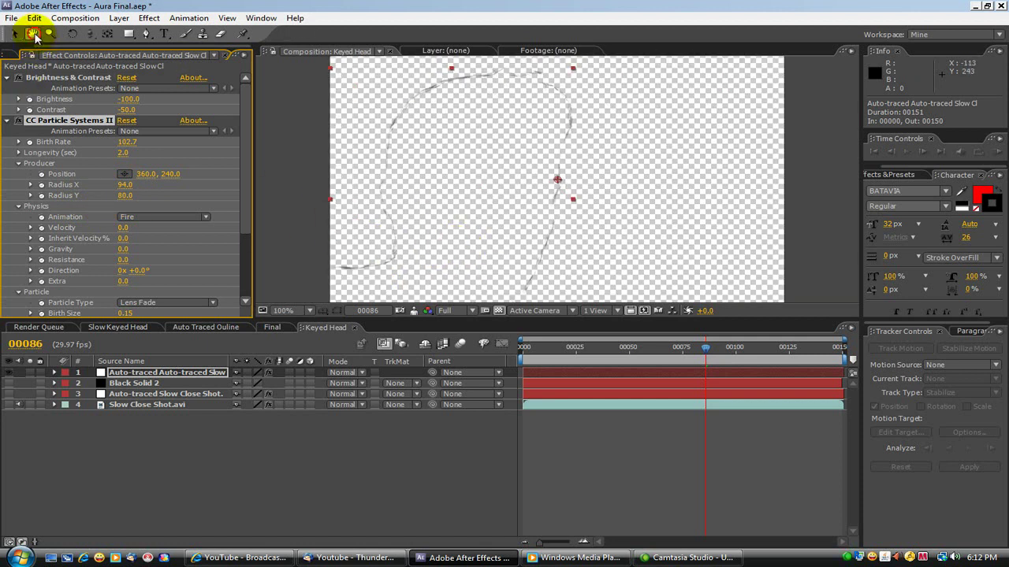
pyautogui.moveTo(506, 190); pyautogui.dragTo(480, 164)
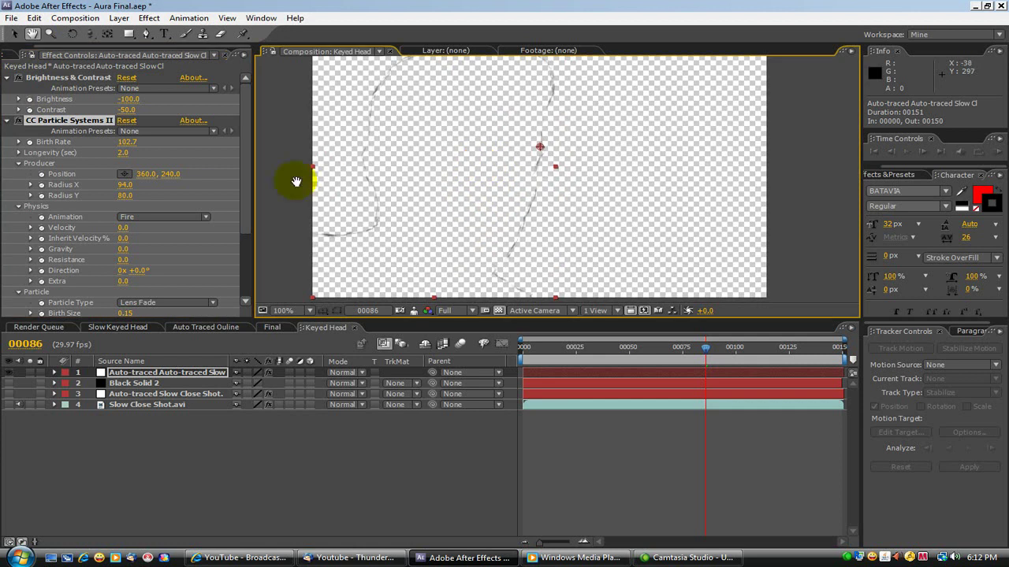
pyautogui.click(13, 34)
pyautogui.moveTo(124, 196)
pyautogui.mouseDown()
pyautogui.moveTo(97, 203)
pyautogui.moveTo(132, 210)
pyautogui.moveTo(96, 191)
pyautogui.moveTo(131, 186)
pyautogui.mouseUp()
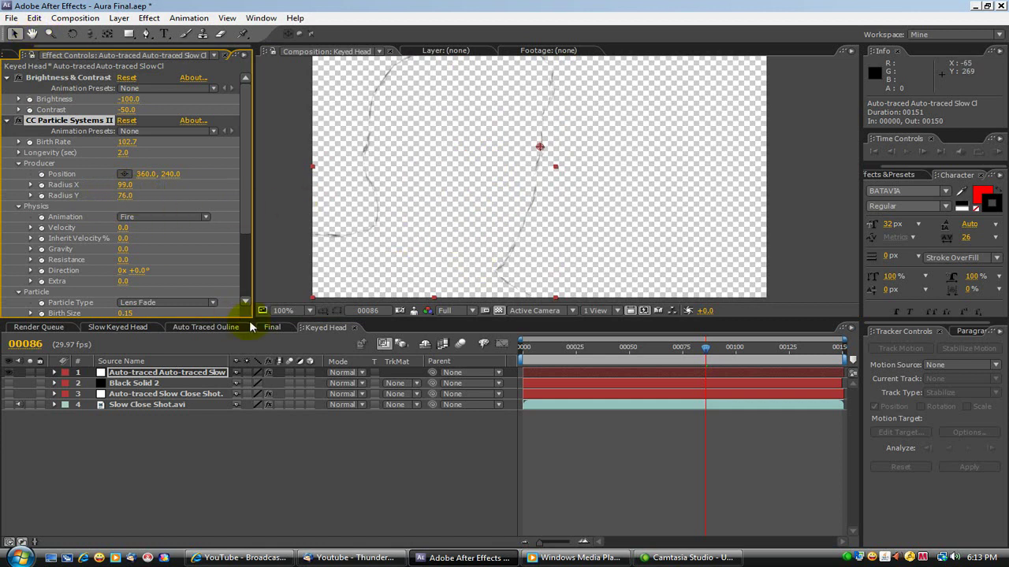
# Set the particle physics Velocity to -0.1 and Gravity to 0.1.
pyautogui.moveTo(254, 318); pyautogui.dragTo(252, 356)
pyautogui.click(32, 33)
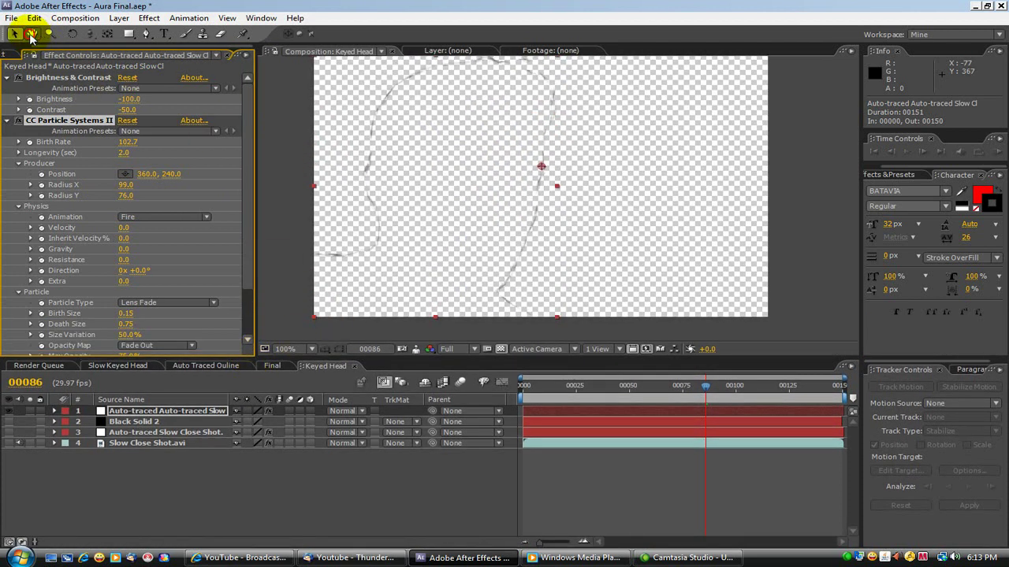
pyautogui.moveTo(382, 181); pyautogui.dragTo(394, 211)
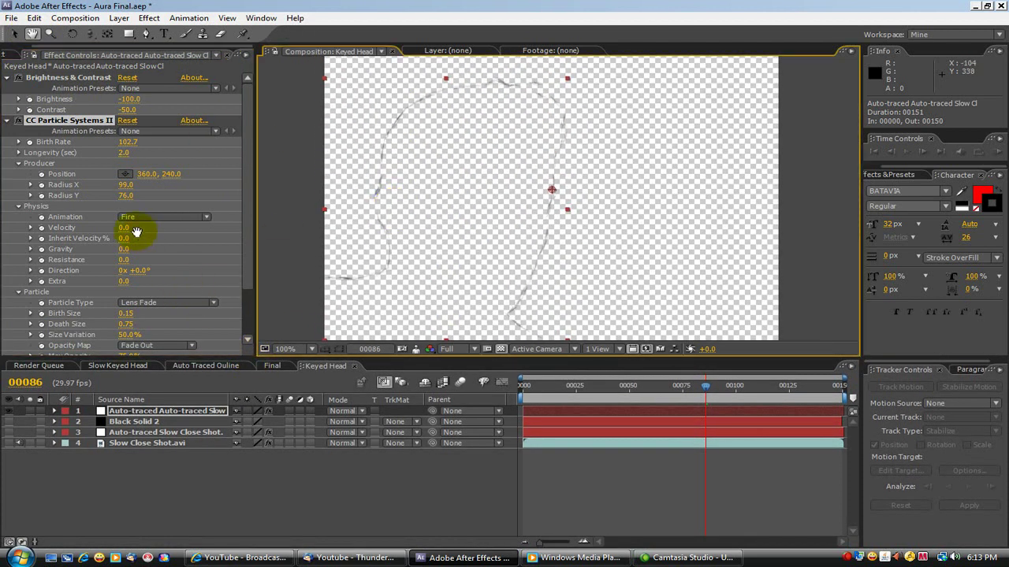
pyautogui.click(13, 33)
pyautogui.click(123, 227)
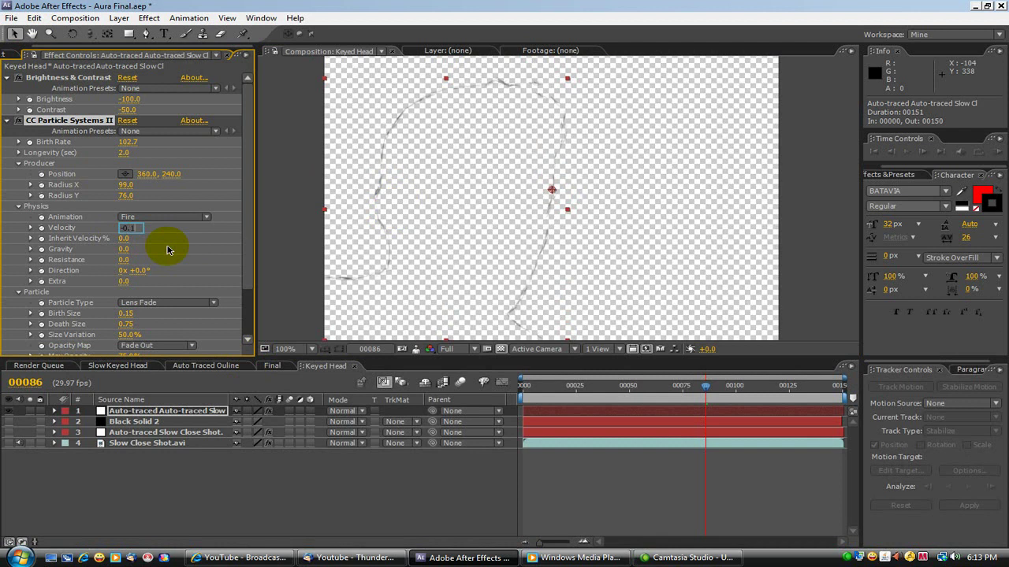
pyautogui.press('Return')
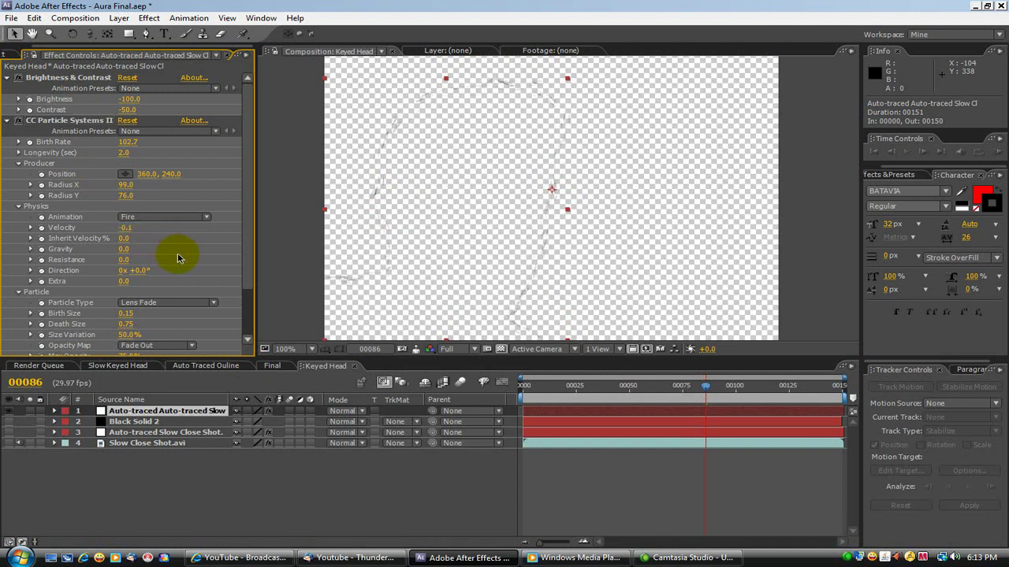
pyautogui.click(123, 249)
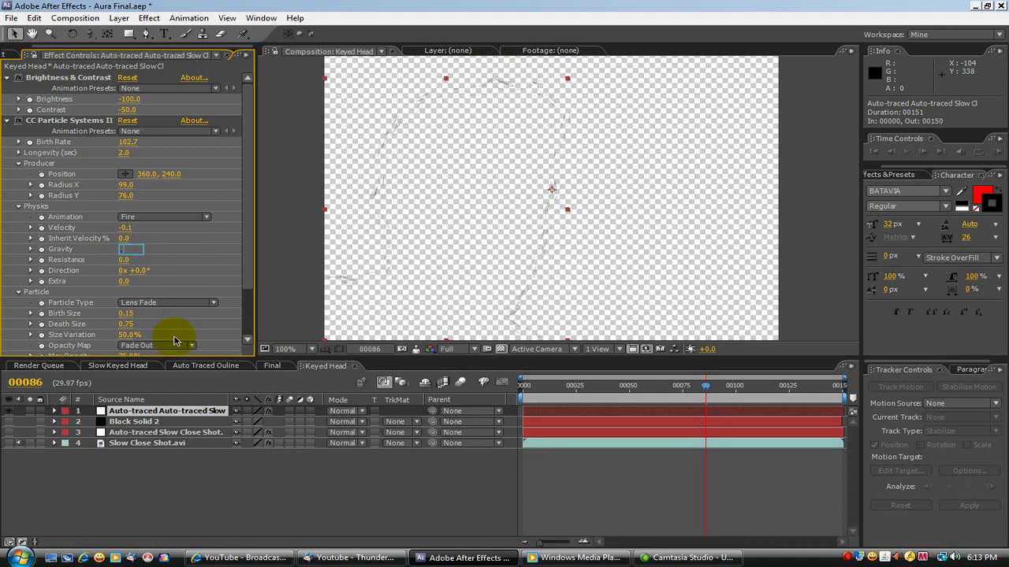
pyautogui.write('.1')
pyautogui.press('Return')
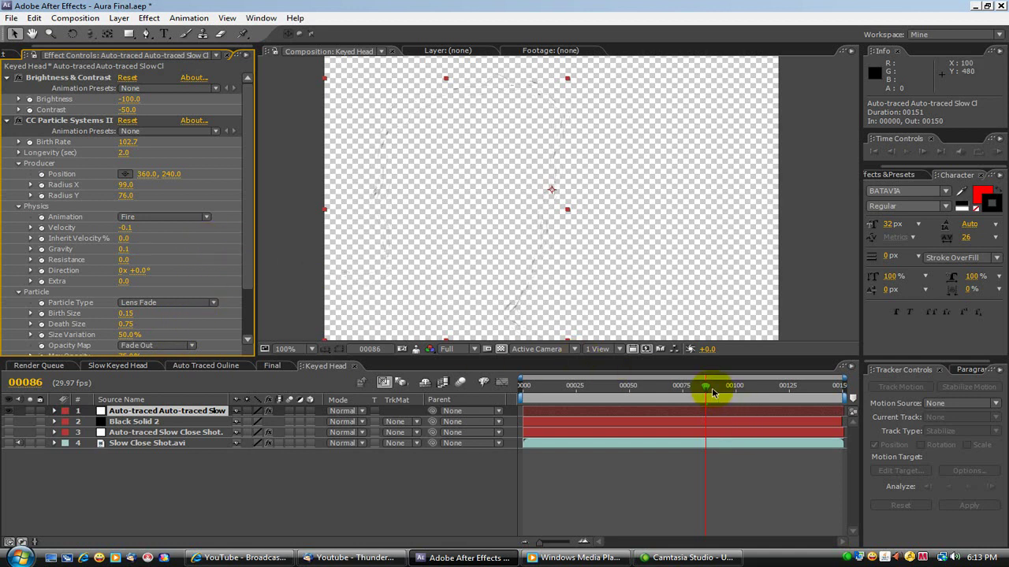
# Show the Black Solid 2 layer at frame 93 and turn off the outline's Brightness & Contrast effect.
pyautogui.moveTo(711, 392)
pyautogui.mouseDown()
pyautogui.moveTo(784, 391)
pyautogui.moveTo(576, 390)
pyautogui.moveTo(720, 390)
pyautogui.mouseUp()
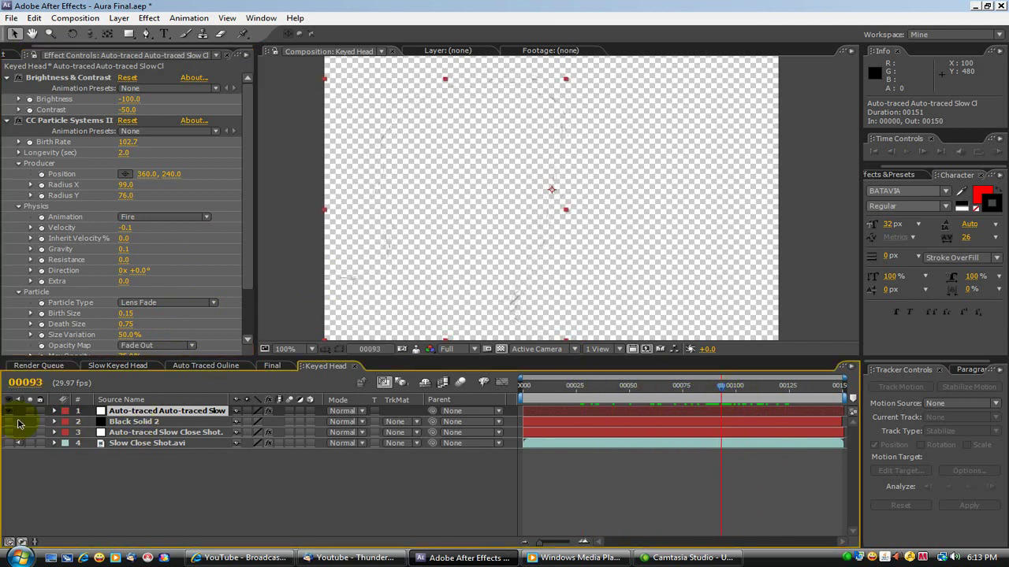
pyautogui.click(8, 421)
pyautogui.click(22, 77)
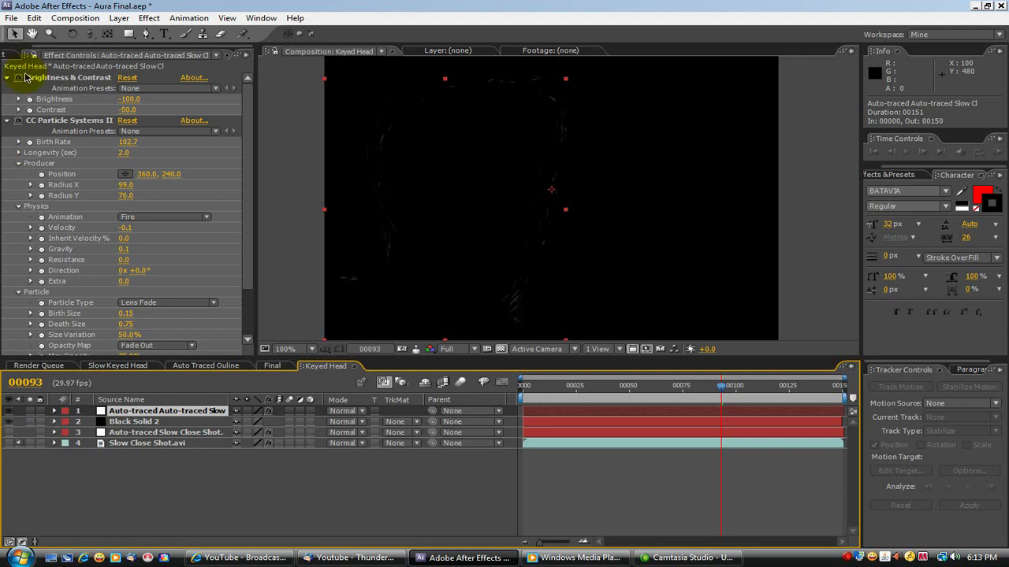
pyautogui.click(19, 77)
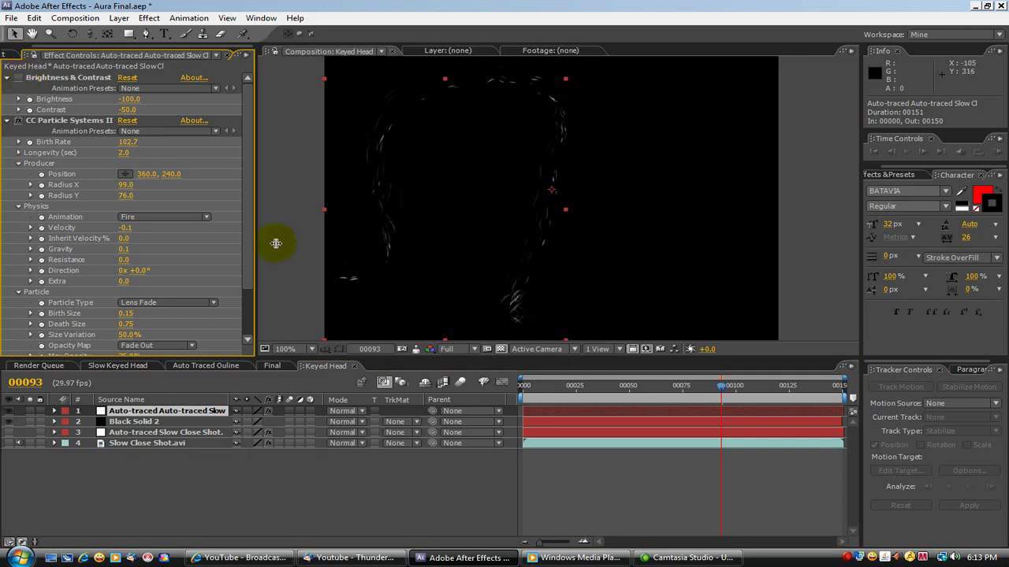
# Adjust the particle Birth Rate to 100.2 at frame 68 and preview the outline at frame 93.
pyautogui.moveTo(725, 391); pyautogui.dragTo(668, 387)
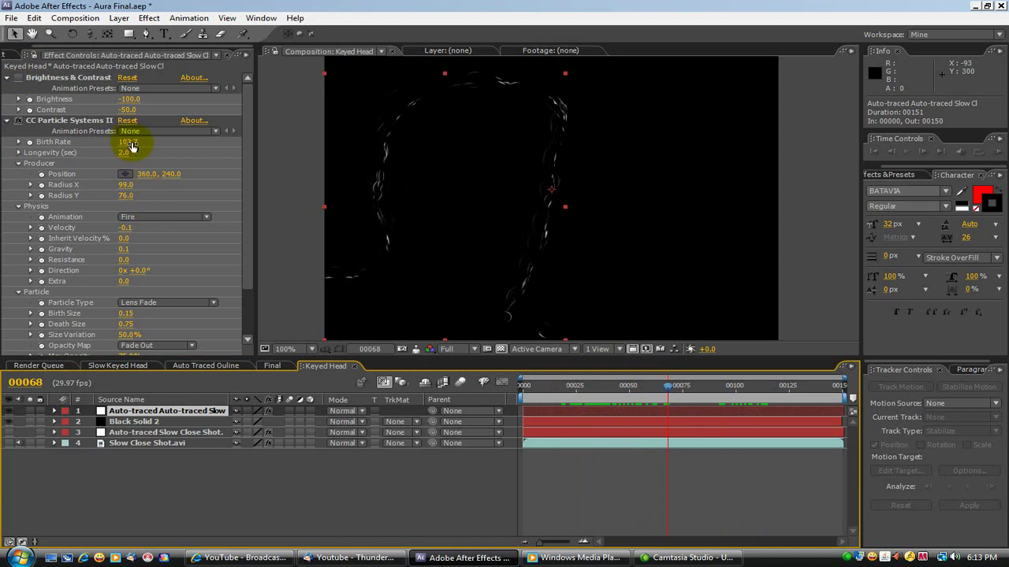
pyautogui.moveTo(128, 141); pyautogui.dragTo(107, 157)
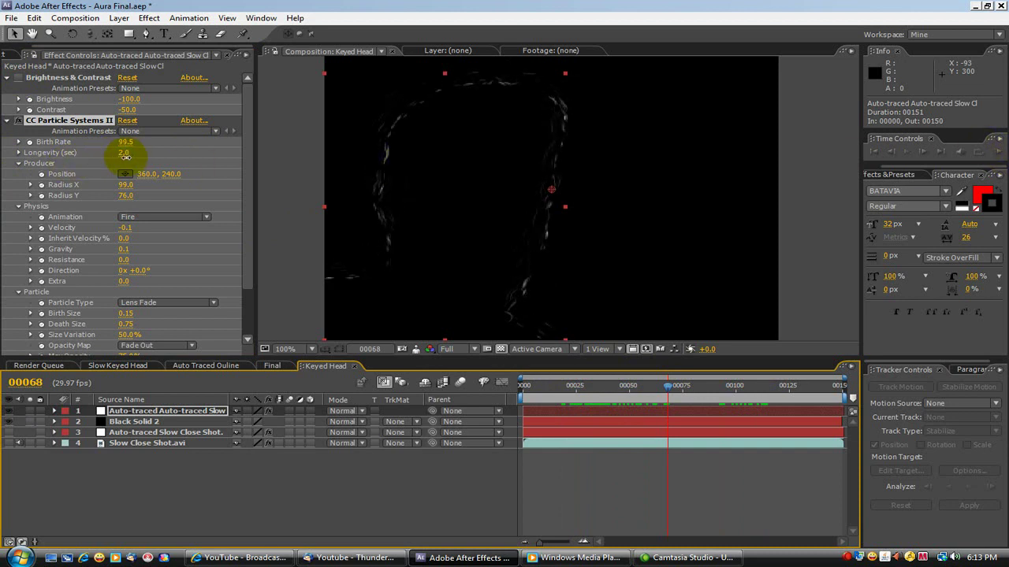
pyautogui.moveTo(126, 156); pyautogui.dragTo(131, 164)
pyautogui.moveTo(670, 392); pyautogui.dragTo(721, 385)
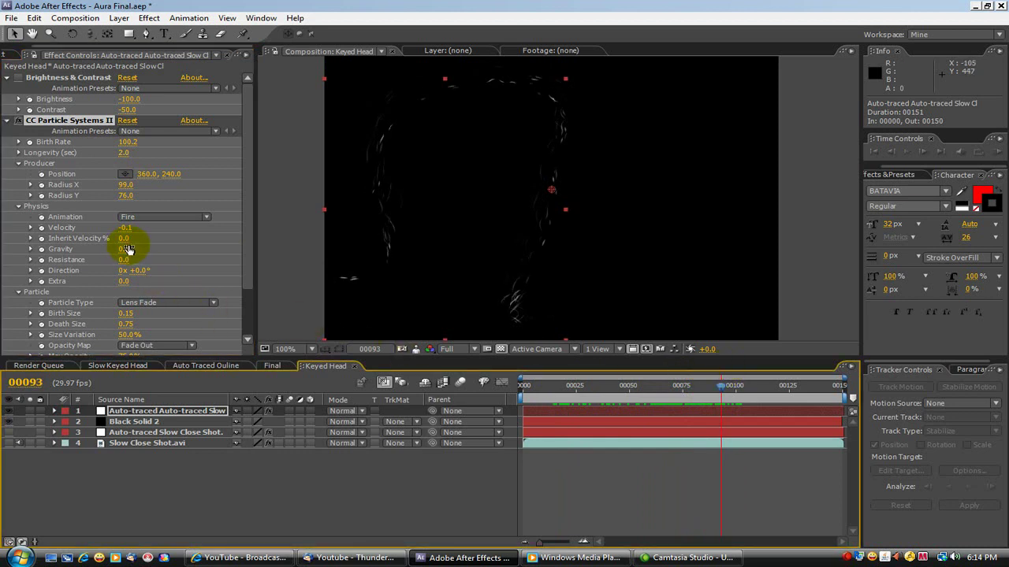
# Try a different Gravity value for the particles and return it to 0.1.
pyautogui.moveTo(125, 248)
pyautogui.mouseDown()
pyautogui.moveTo(141, 247)
pyautogui.moveTo(114, 252)
pyautogui.moveTo(133, 256)
pyautogui.mouseUp()
pyautogui.press('BackSpace')
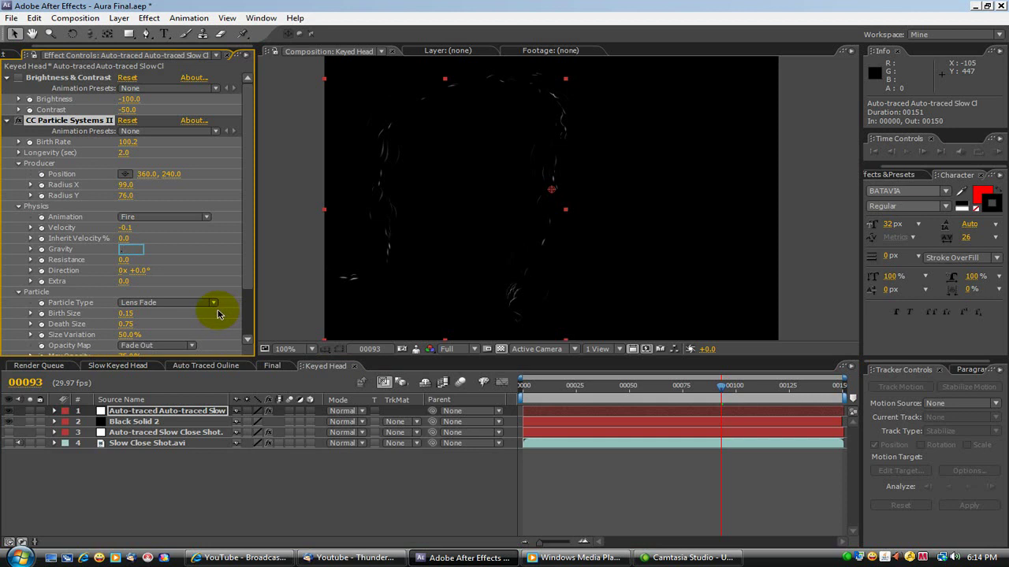
pyautogui.click(173, 258)
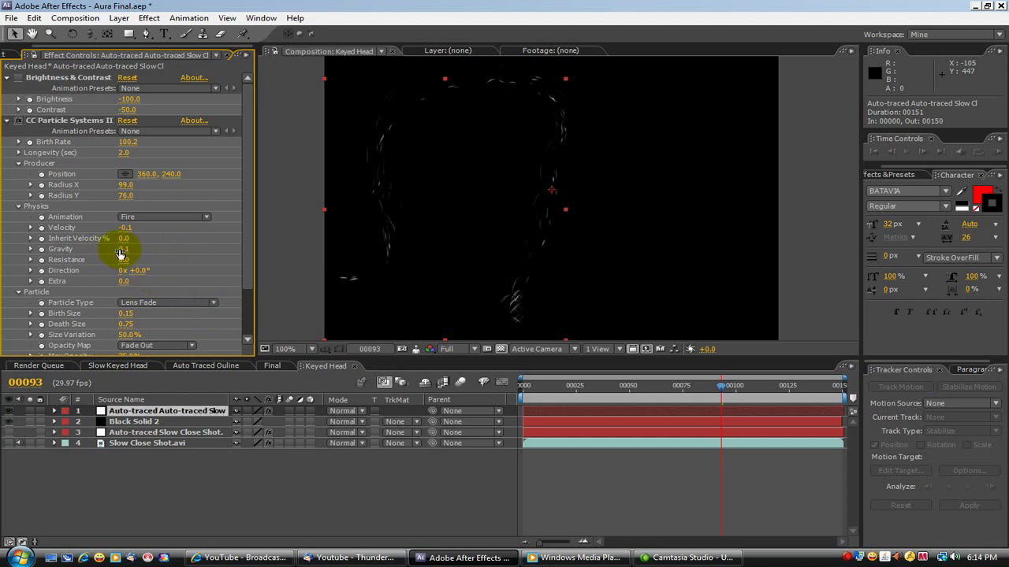